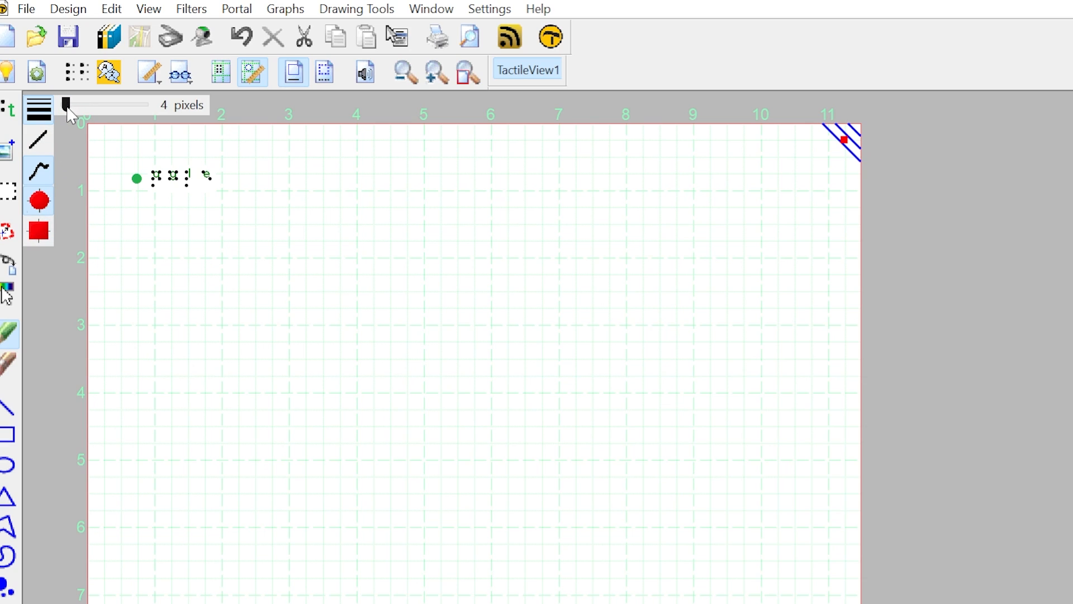
Step: Draw a thick freehand curve with the pencil at 66 pixels and a thinner one above it at 18 pixels
drag(66, 106, 78, 106)
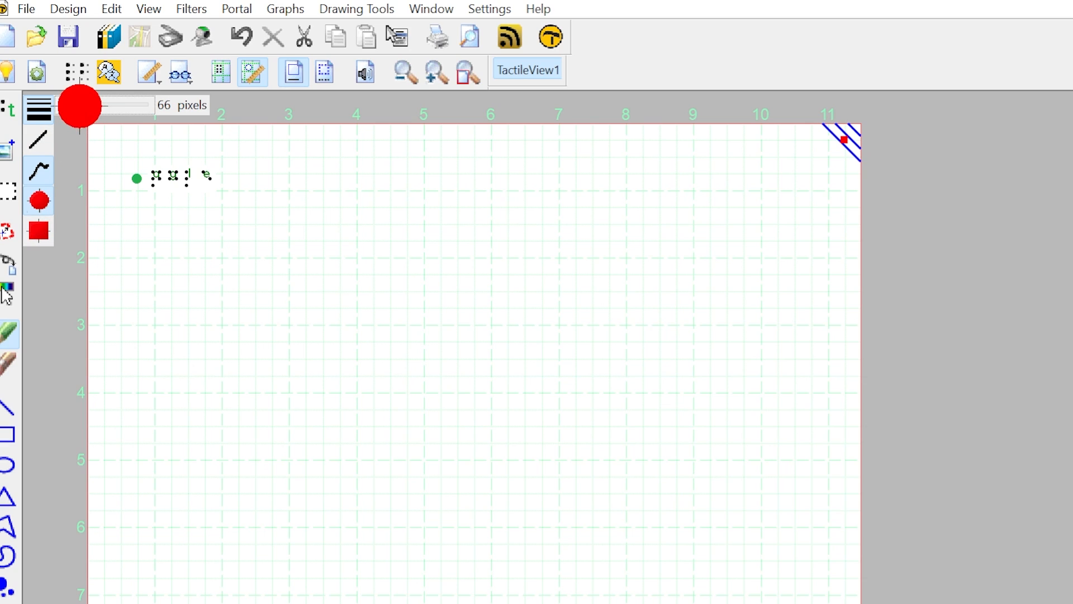
click(40, 206)
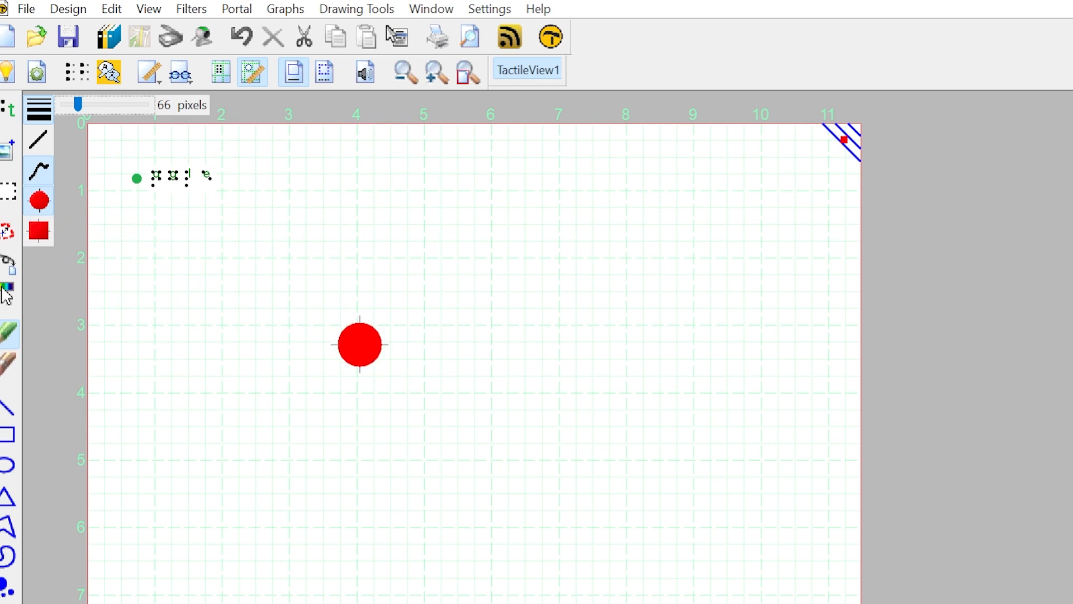
mouse_move(311, 297)
mouse_down()
mouse_move(379, 445)
mouse_move(414, 469)
mouse_move(466, 480)
mouse_move(511, 453)
mouse_move(518, 384)
mouse_up()
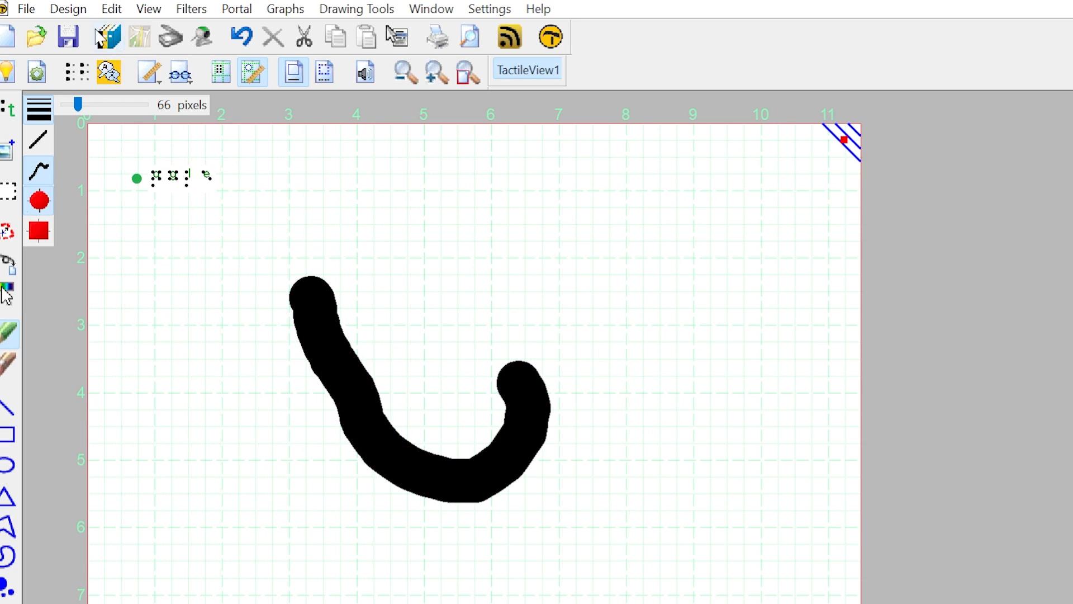
drag(81, 112, 70, 106)
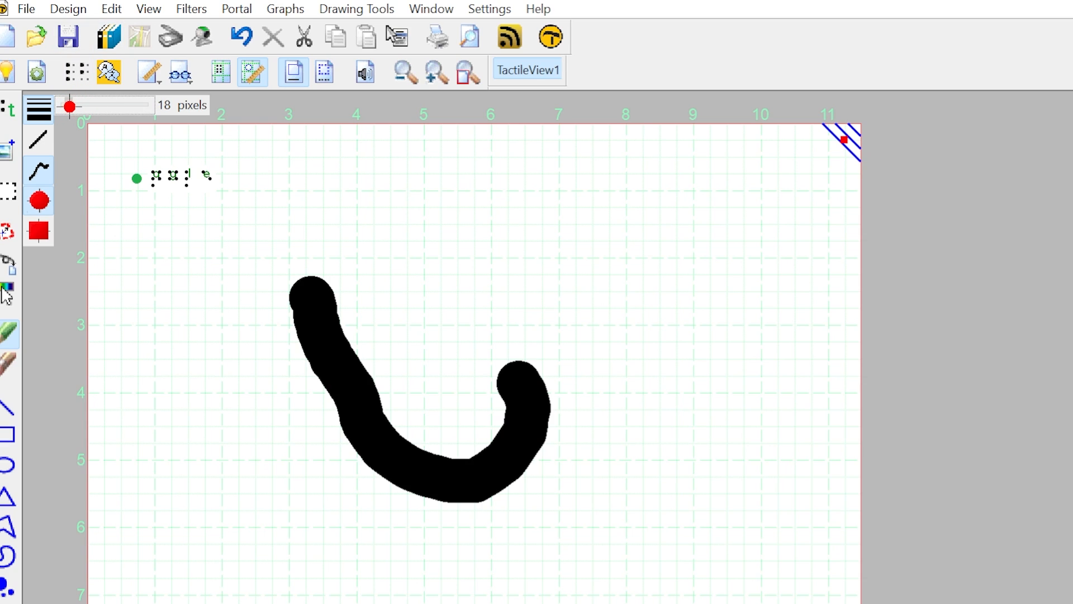
mouse_move(389, 198)
mouse_down()
mouse_move(416, 234)
mouse_move(518, 273)
mouse_move(514, 288)
mouse_move(466, 291)
mouse_up()
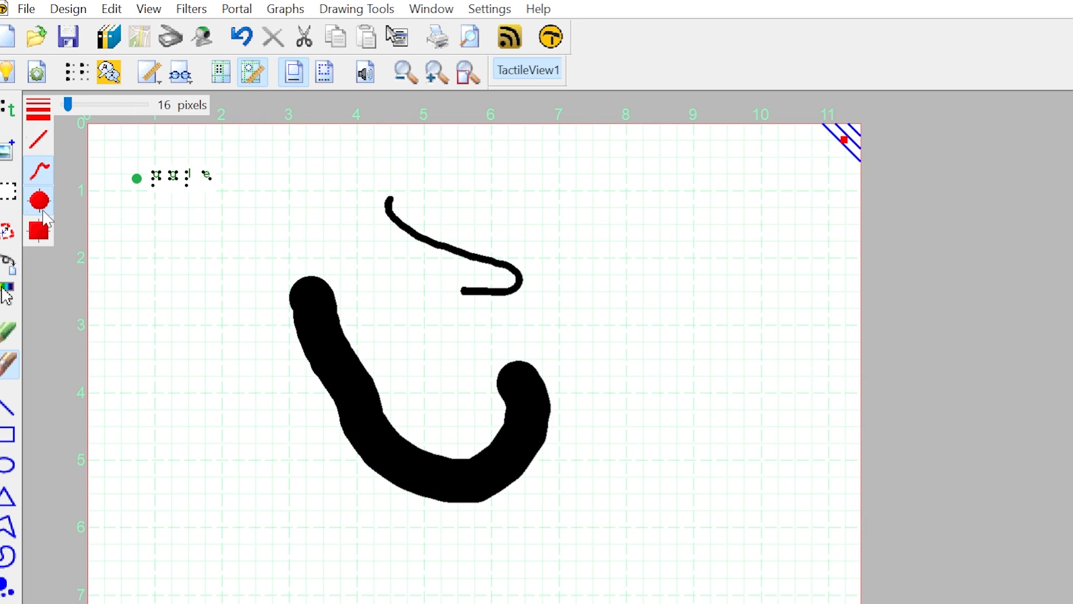
Step: Increase the eraser width and erase a freehand path across the drawn curves
drag(68, 105, 86, 105)
mouse_move(242, 263)
mouse_down()
mouse_move(304, 302)
mouse_move(365, 416)
mouse_move(462, 476)
mouse_move(520, 431)
mouse_move(522, 289)
mouse_move(420, 237)
mouse_move(548, 312)
mouse_up()
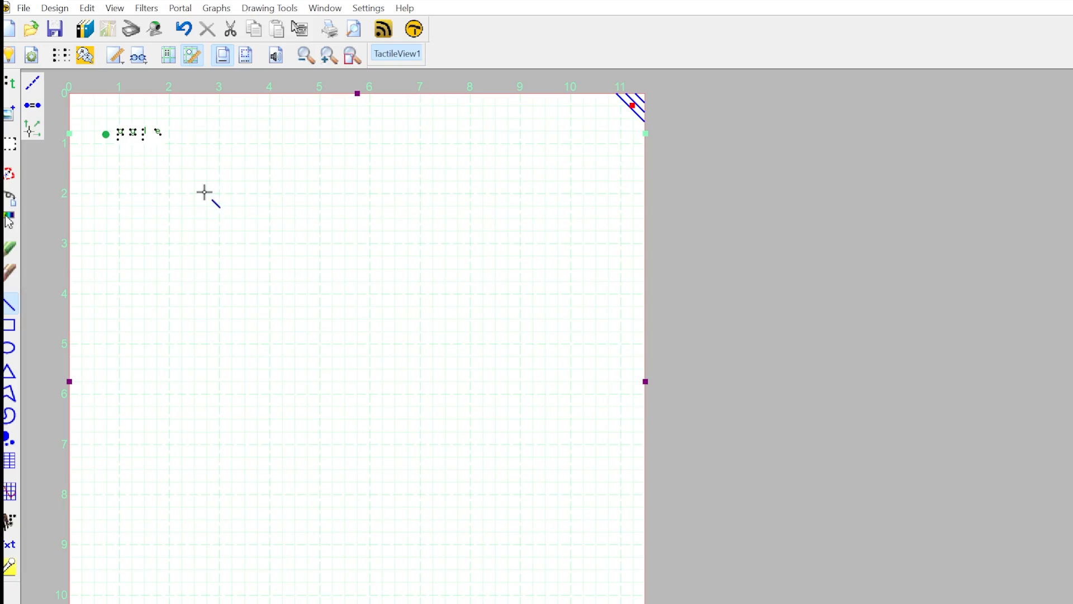
Step: Draw a diagonal line from about (2.7, 2) to (7.6, 7.8) inches and move it slightly up and right
mouse_move(204, 193)
mouse_down()
mouse_move(307, 340)
mouse_move(449, 481)
mouse_up()
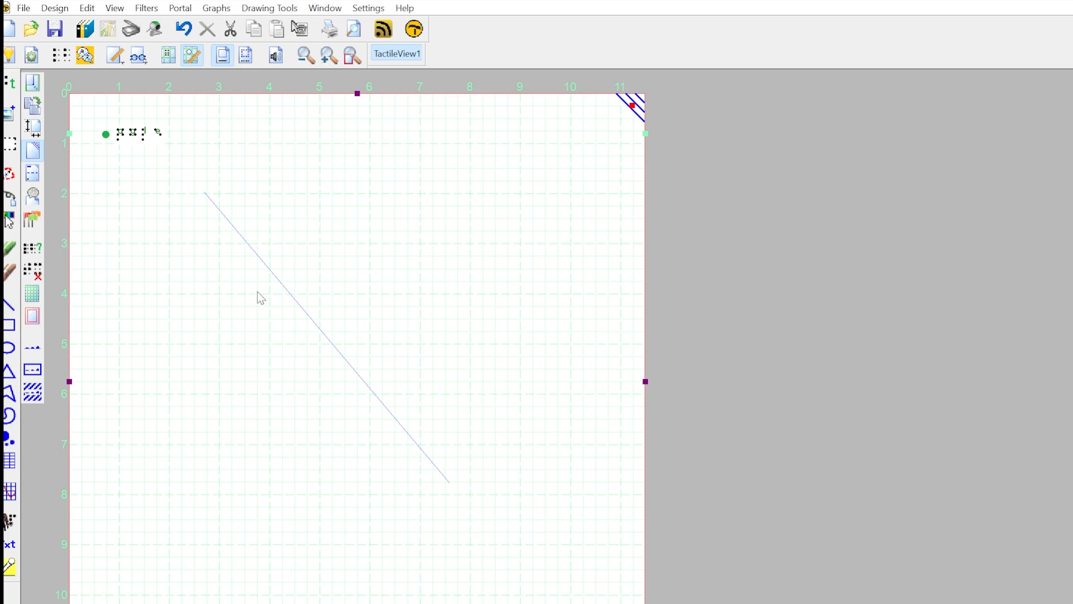
click(285, 286)
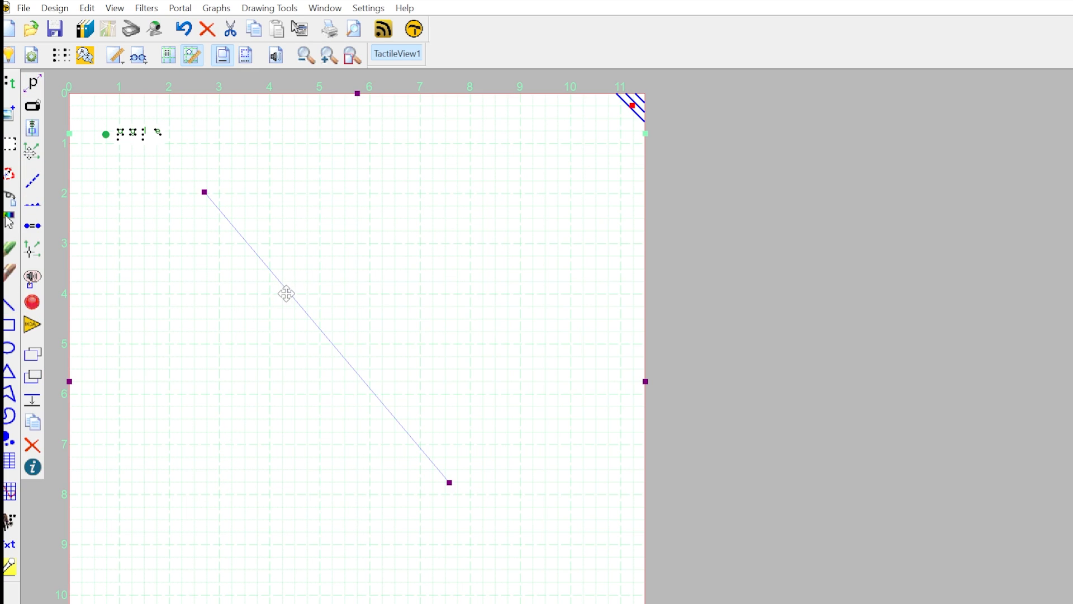
drag(261, 308, 402, 311)
Step: Copy the diagonal line, paste the duplicate beside it and move the duplicate slightly
right_click(329, 290)
click(385, 561)
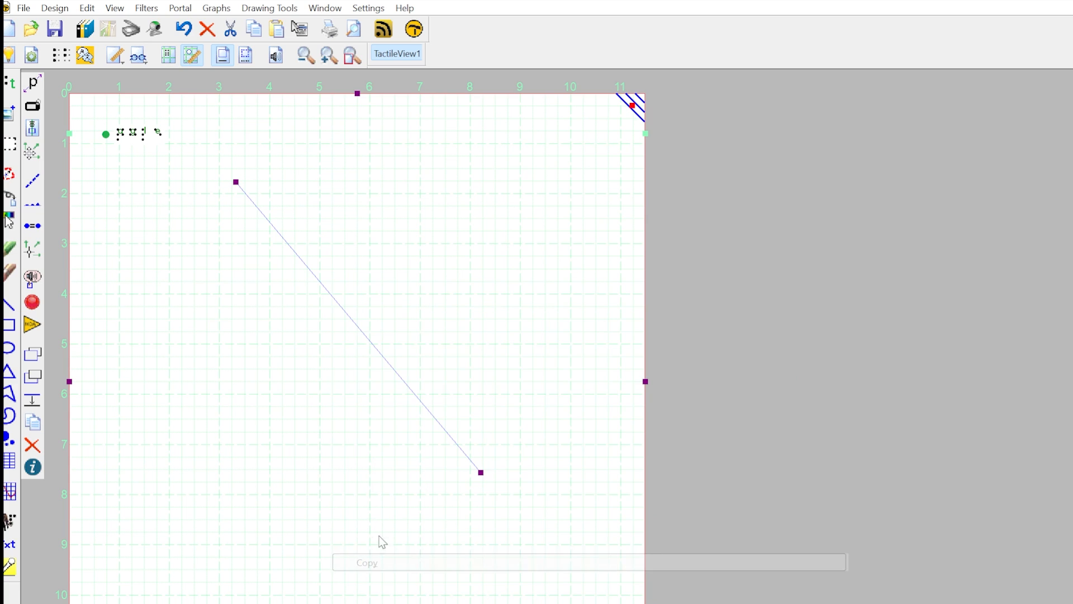
right_click(206, 343)
click(240, 351)
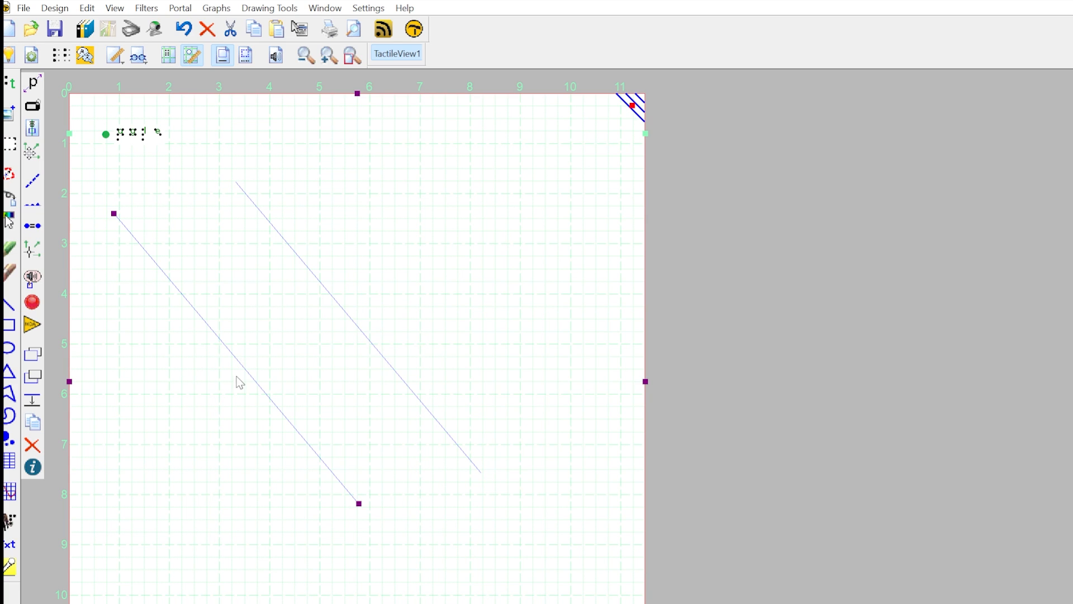
drag(241, 369, 285, 392)
Step: Delete both diagonal lines from the page
key(Delete)
key(Delete)
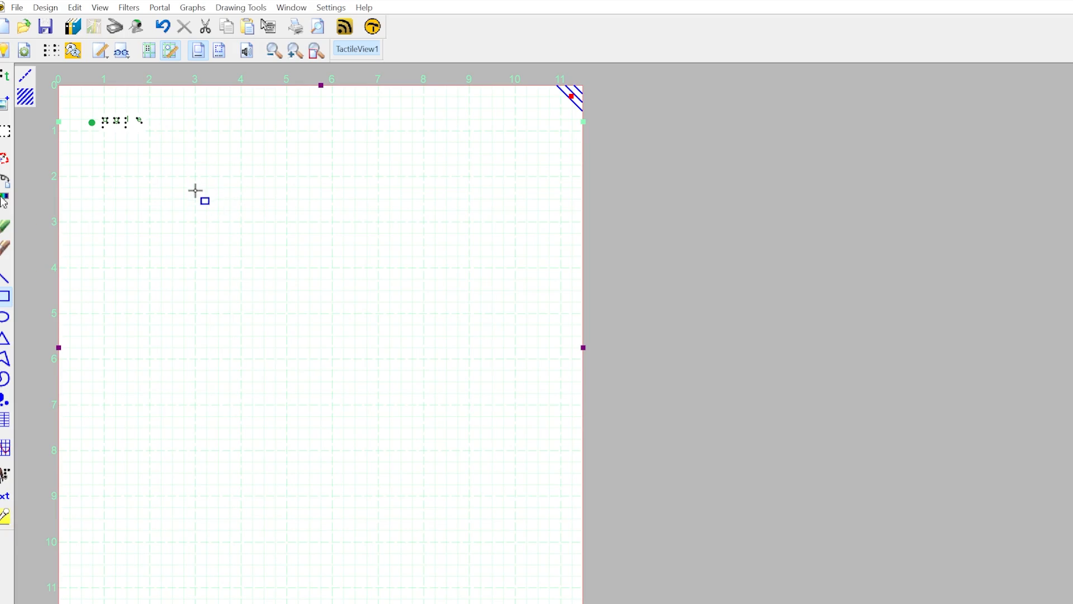
Step: Draw a square about 5.3 x 5.3 inches at about (3.0, 2.3) inches and delete it
drag(197, 191, 318, 311)
mouse_move(255, 340)
mouse_down()
mouse_move(408, 432)
mouse_move(437, 430)
mouse_up()
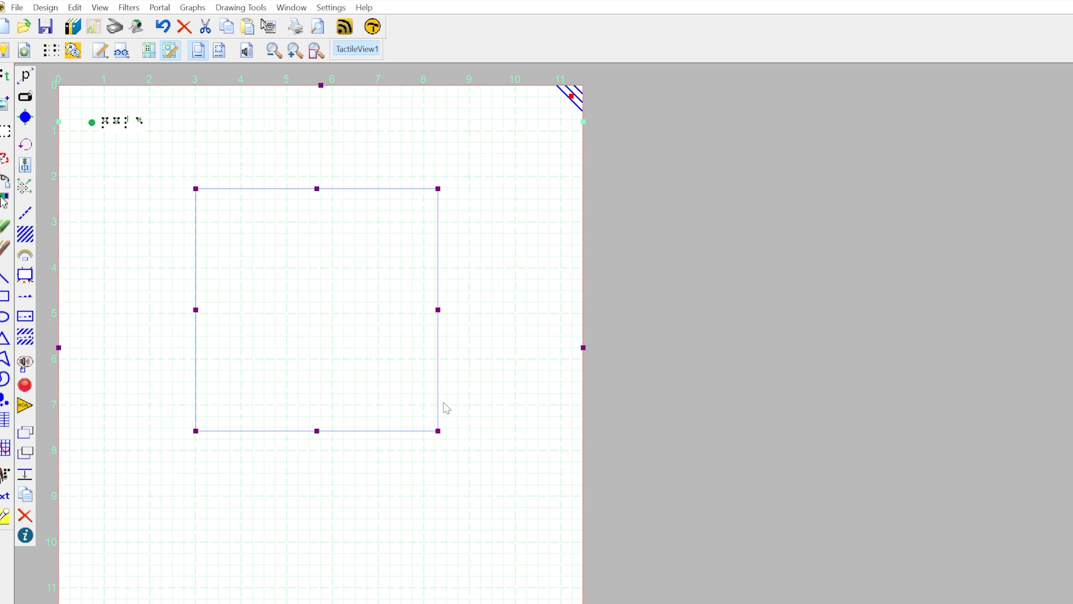
right_click(284, 262)
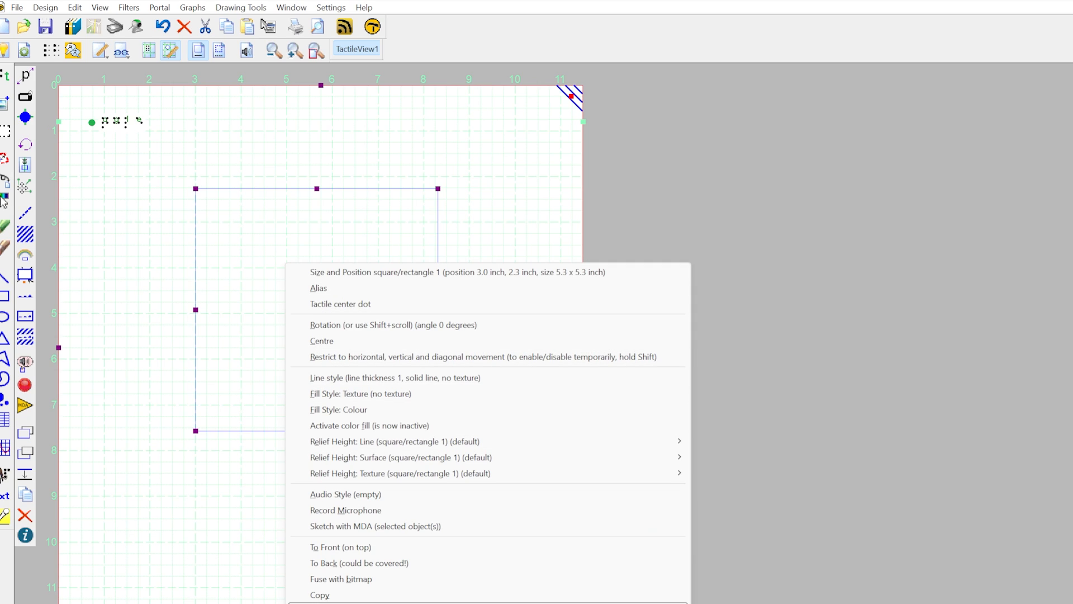
click(334, 603)
Step: Draw a circle about 6.8 inches in diameter and move it to the middle of the page's upper area
click(7, 321)
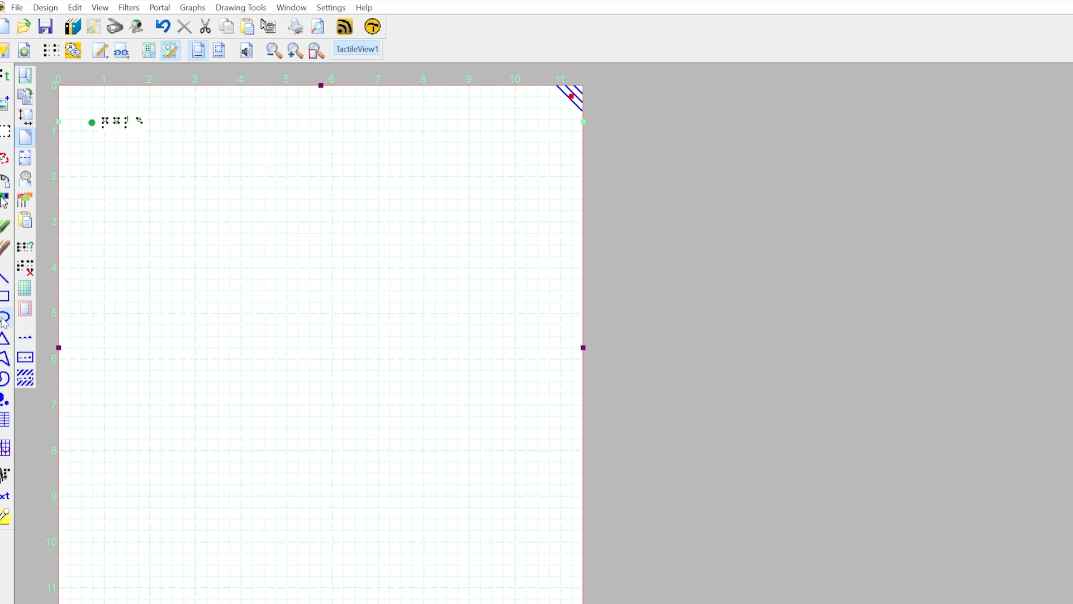
drag(182, 172, 500, 448)
drag(375, 329, 349, 364)
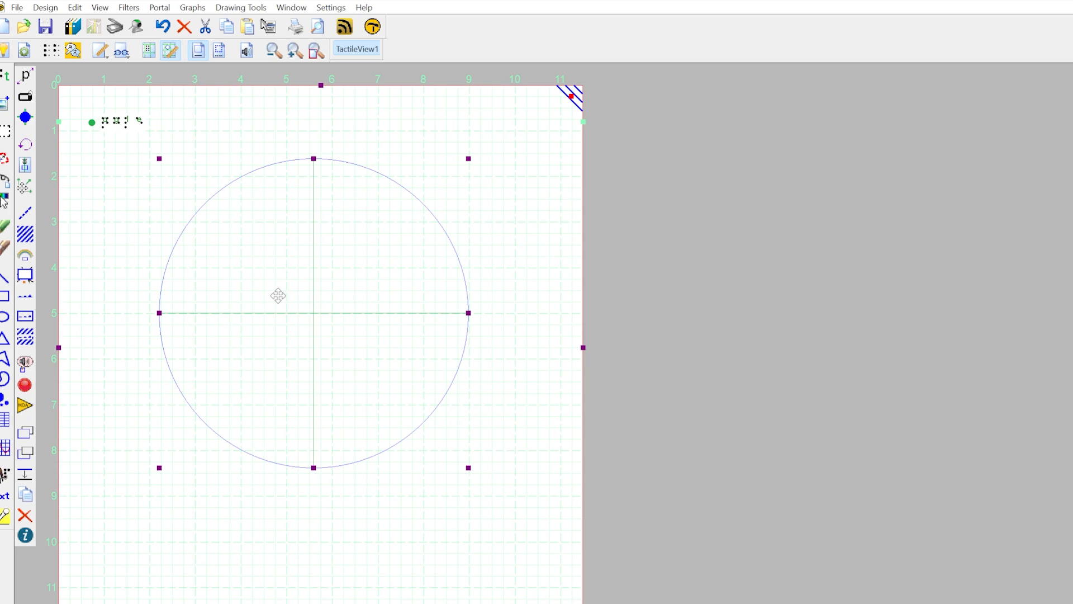
Step: Draw a vertical radius line from the circle's centre down to its bottom edge
click(5, 278)
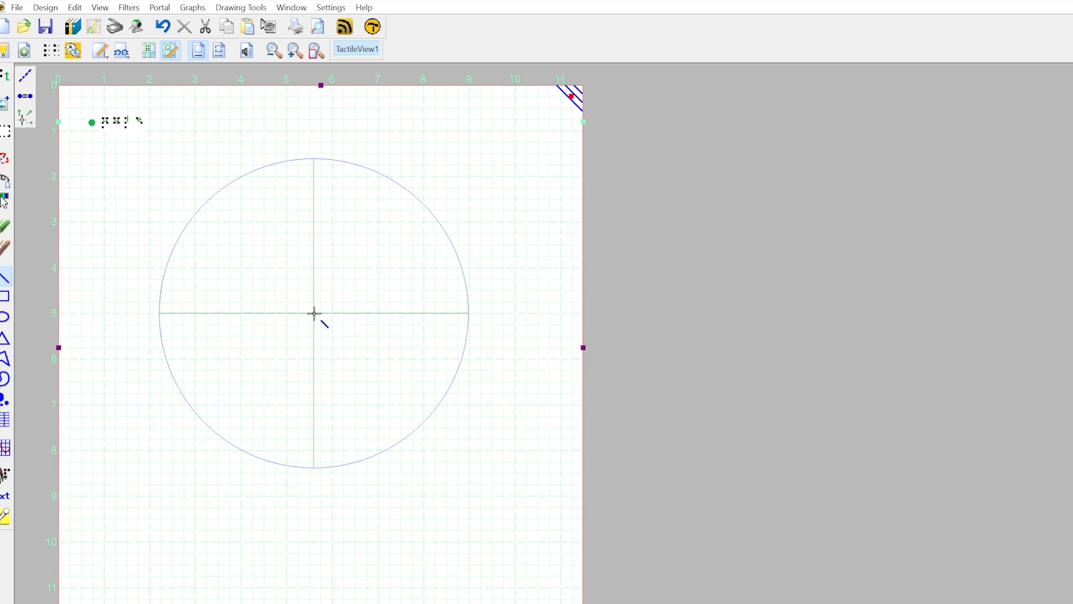
drag(314, 312, 315, 462)
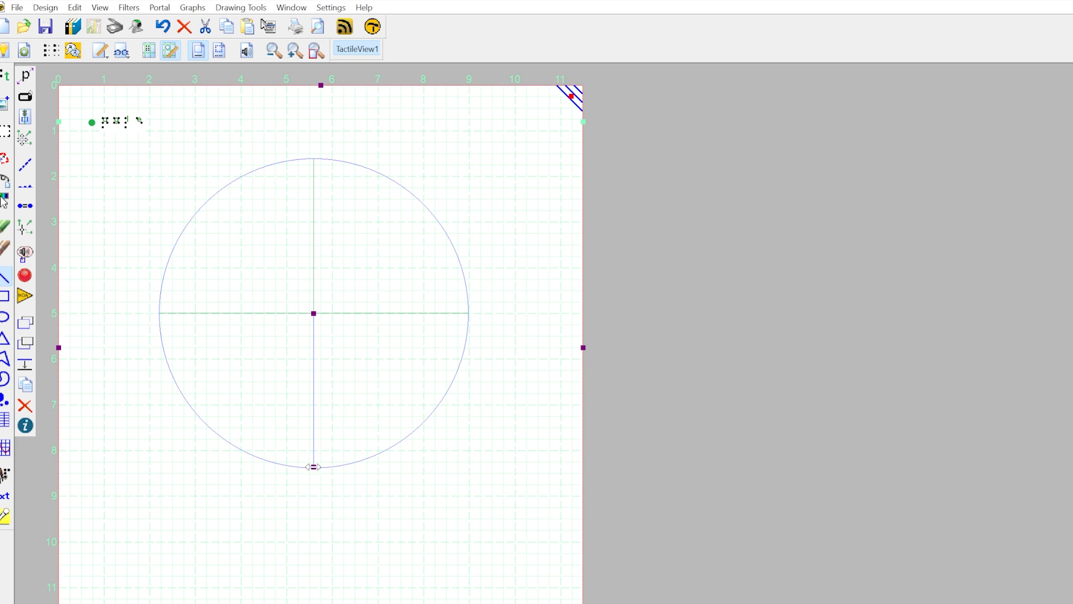
key(Escape)
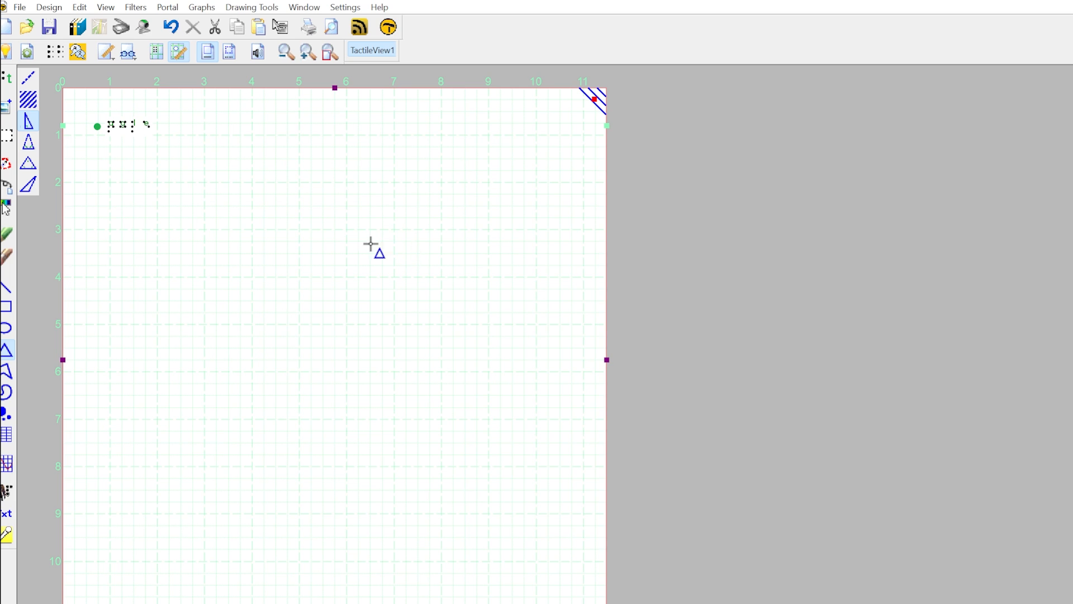
Step: Draw a right triangle with legs of about 5.57 inches and turn on its tactile angle indication
drag(225, 231, 411, 496)
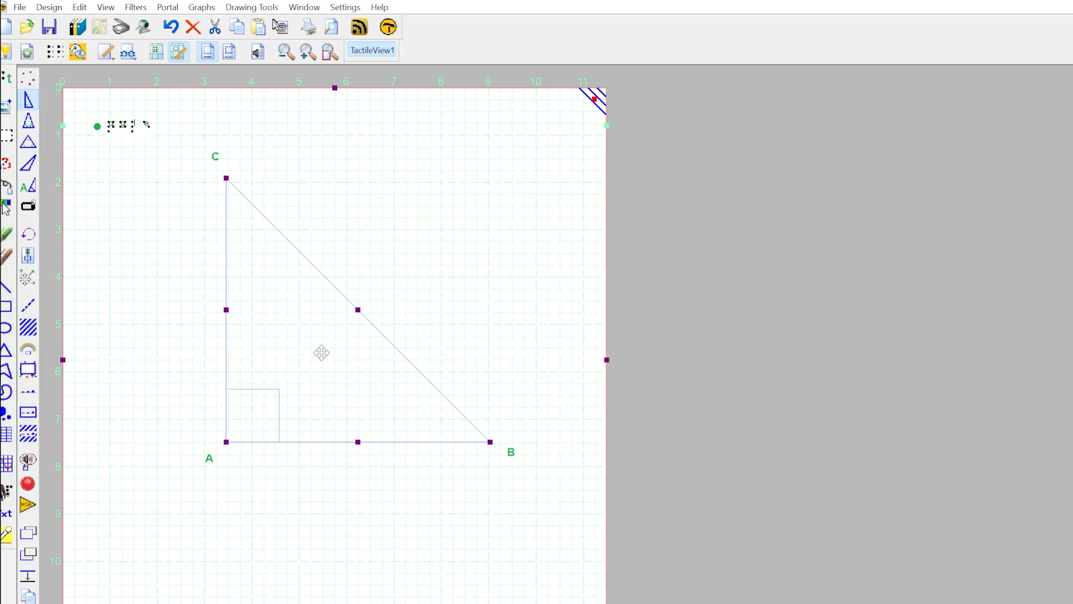
right_click(326, 352)
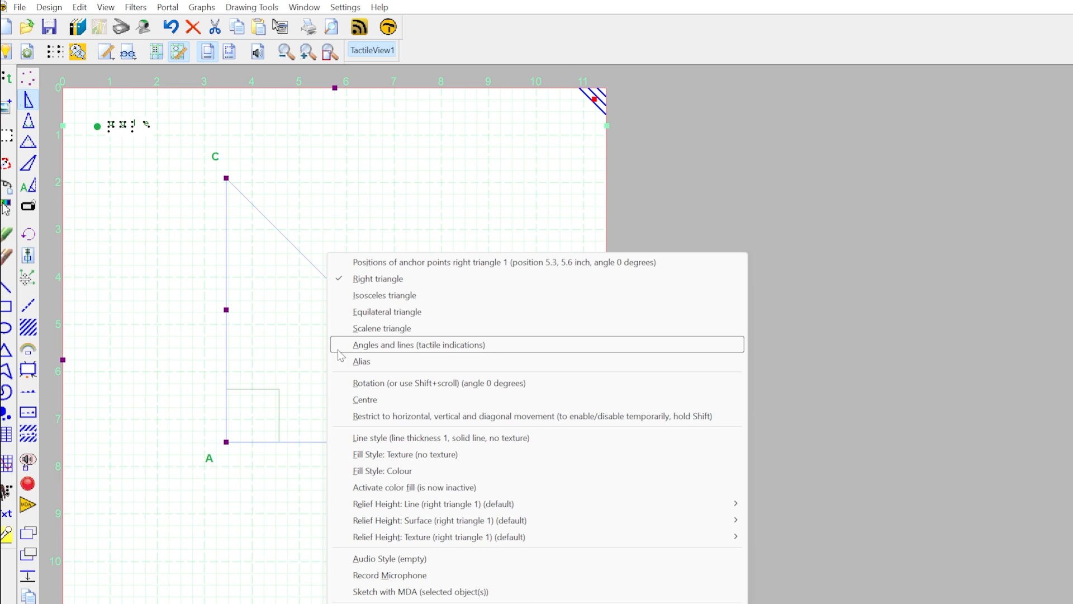
click(389, 352)
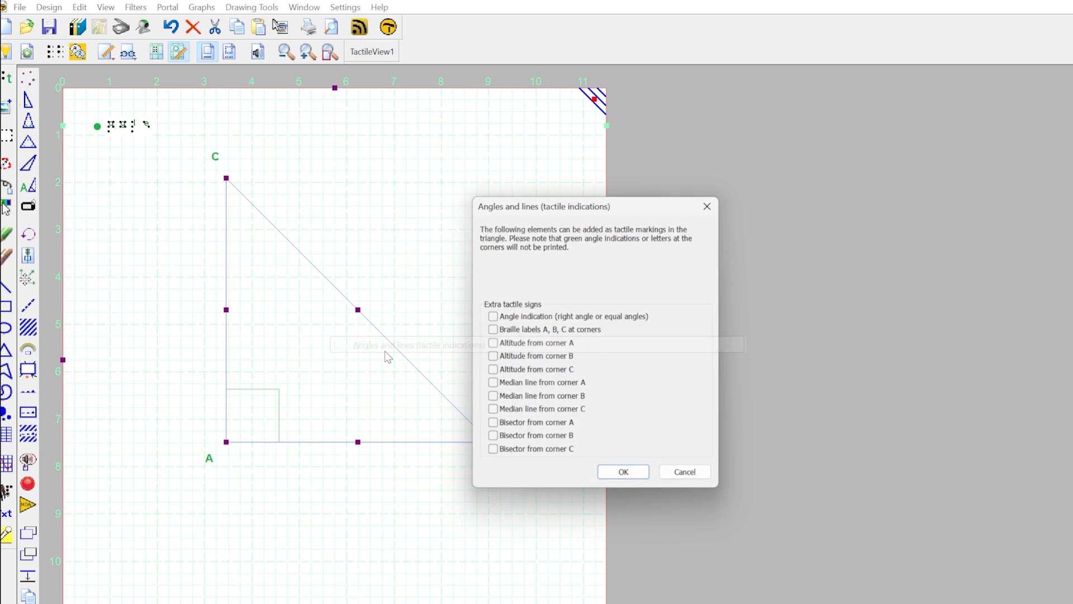
drag(642, 212, 618, 125)
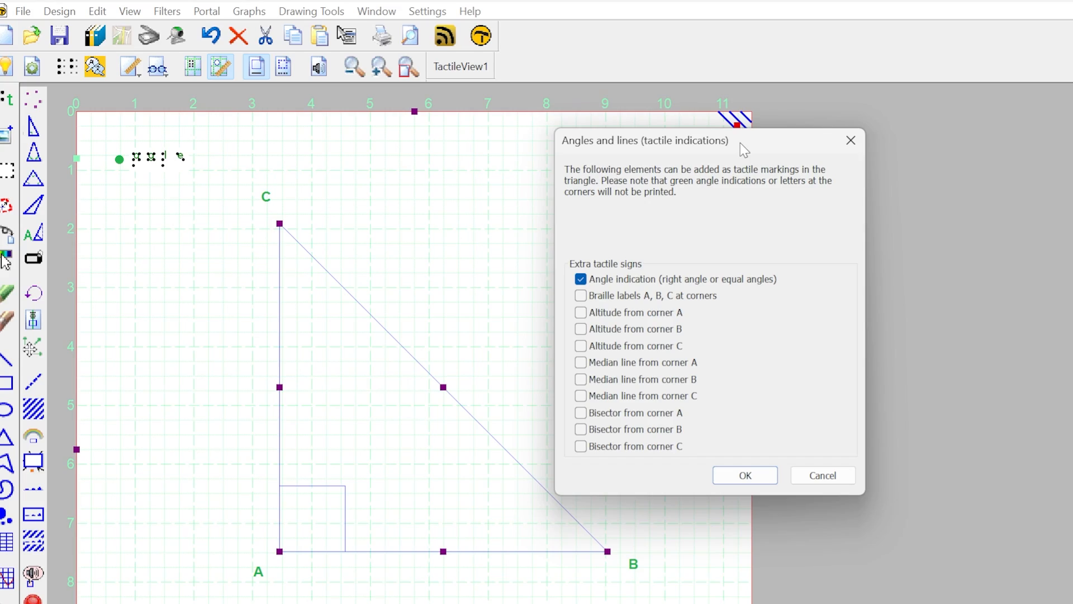
drag(744, 150, 922, 167)
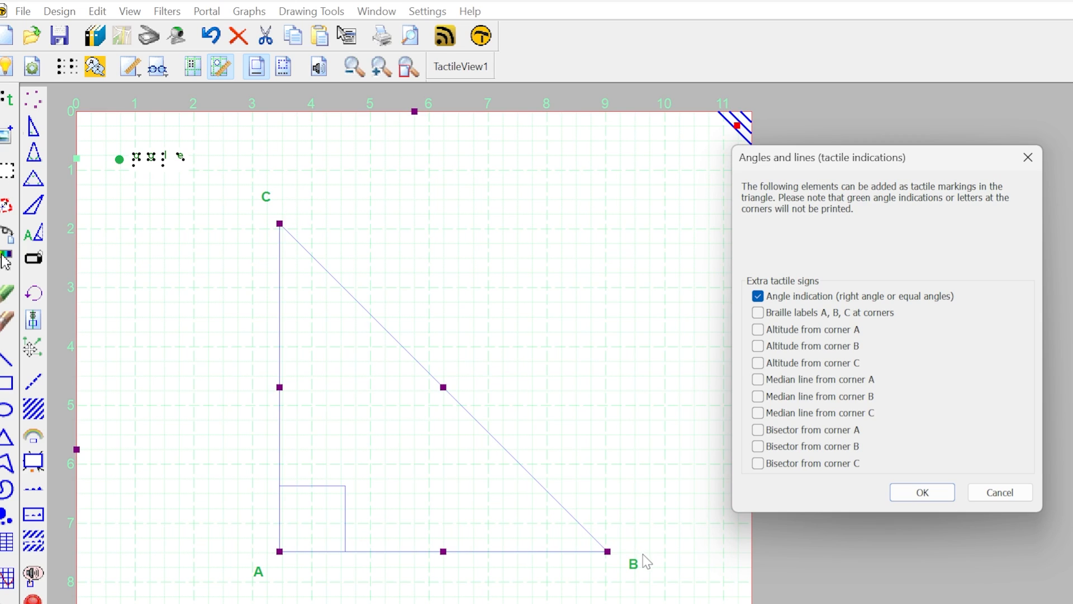
Step: Try the Braille labels A, B, C at the triangle's corners, turn them off and apply only the angle indication
click(759, 314)
drag(915, 157, 777, 149)
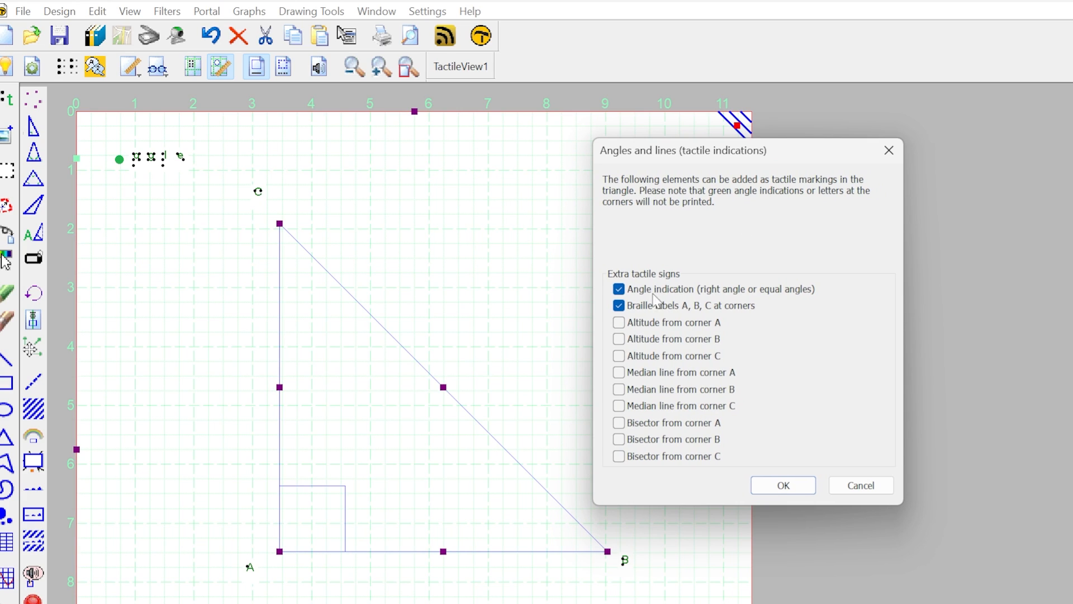
click(619, 306)
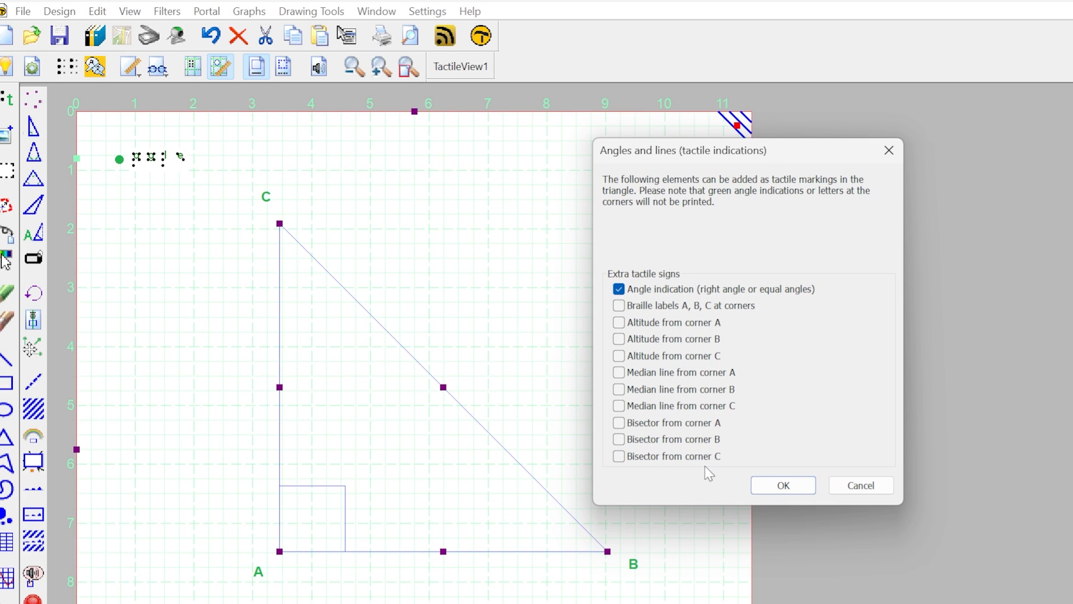
click(781, 487)
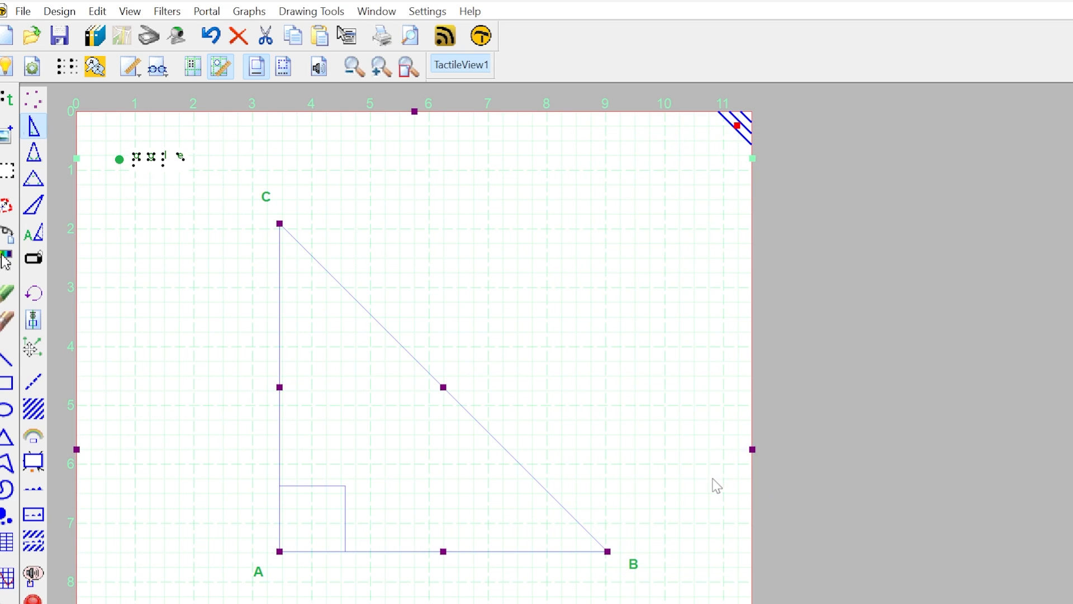
Step: Add the braille text "d" above the triangle's top corner
click(5, 101)
click(35, 103)
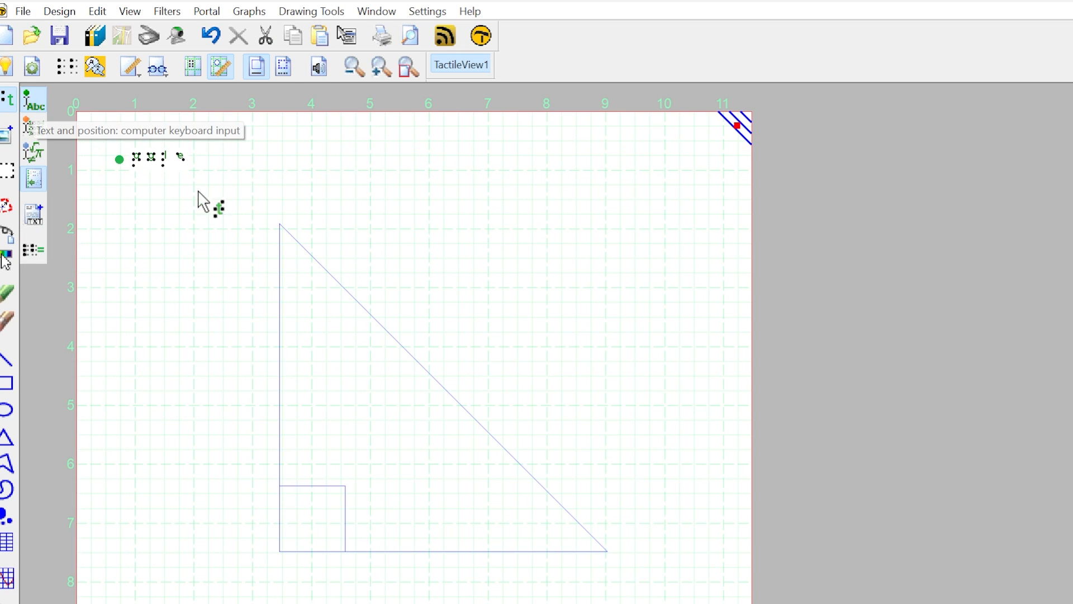
click(263, 203)
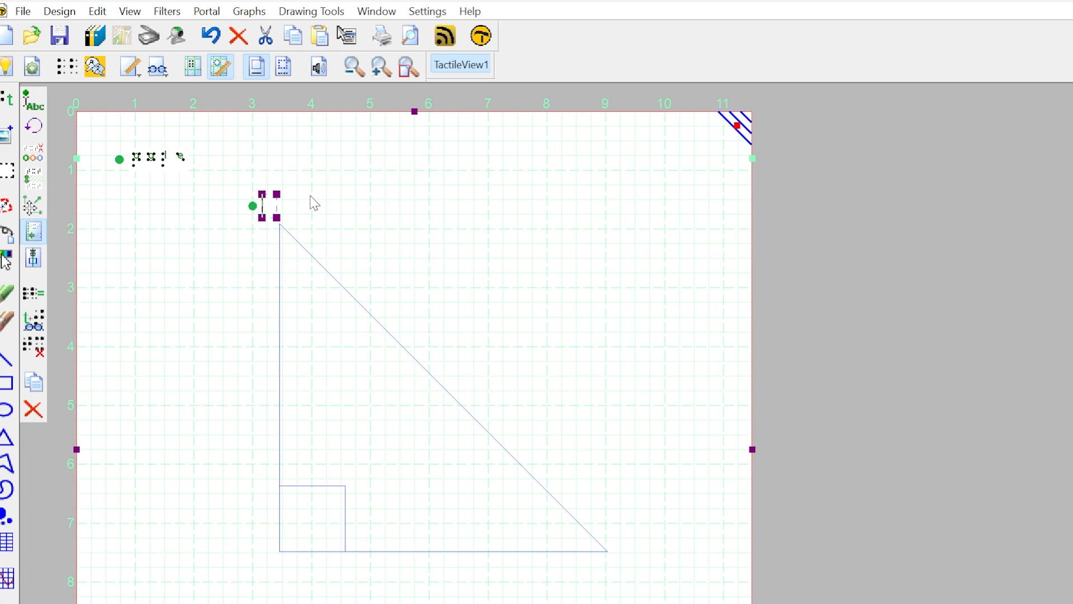
text(d)
click(129, 277)
Step: Add the braille texts "e" below the right-angle corner and "f" at the opposite end of the base
click(7, 100)
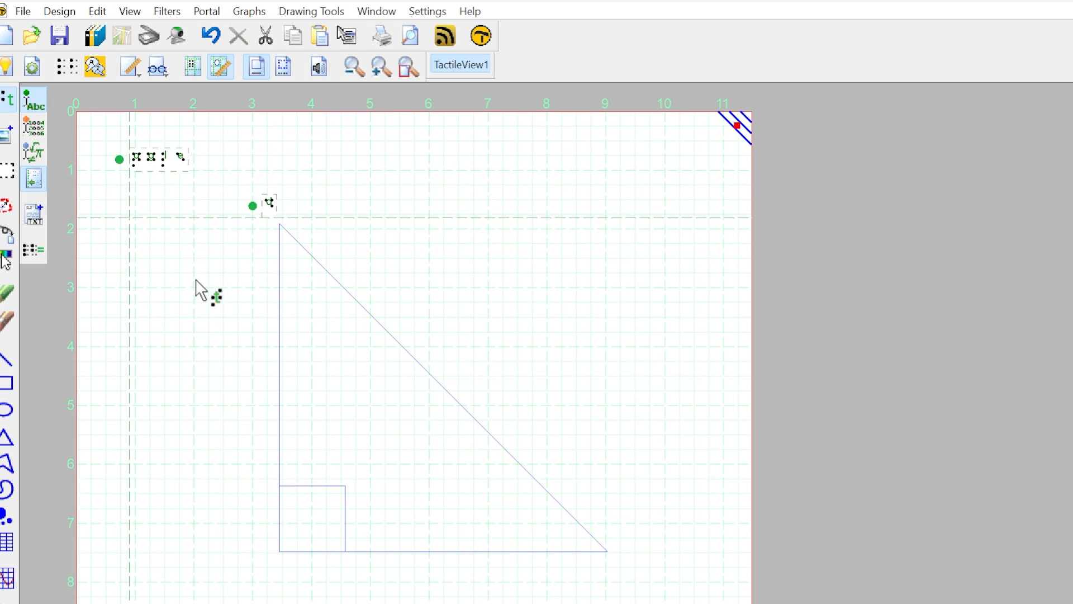
click(270, 568)
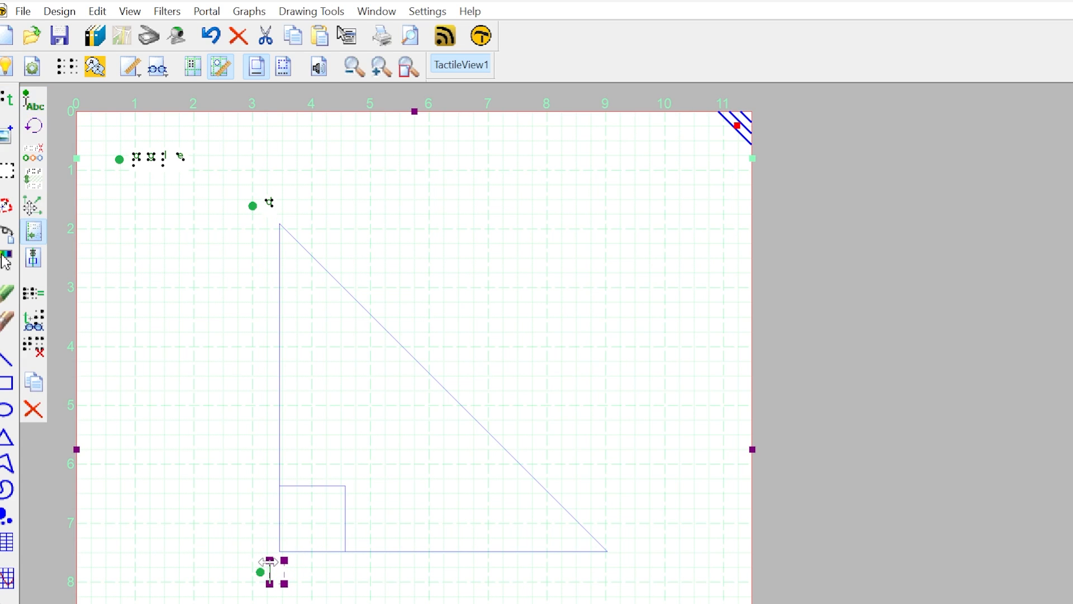
click(3, 100)
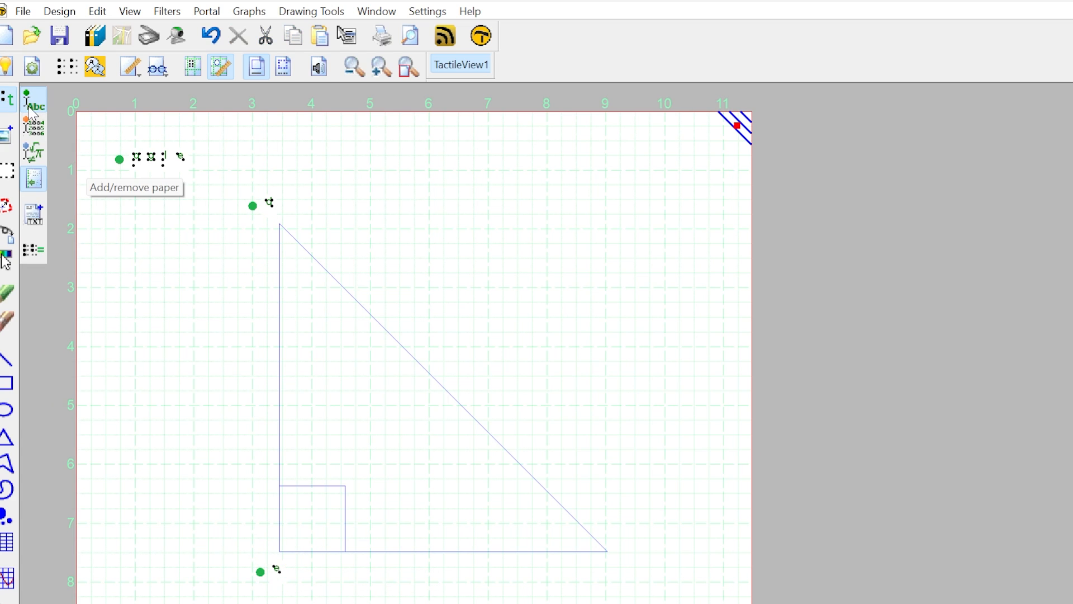
click(627, 571)
text(f)
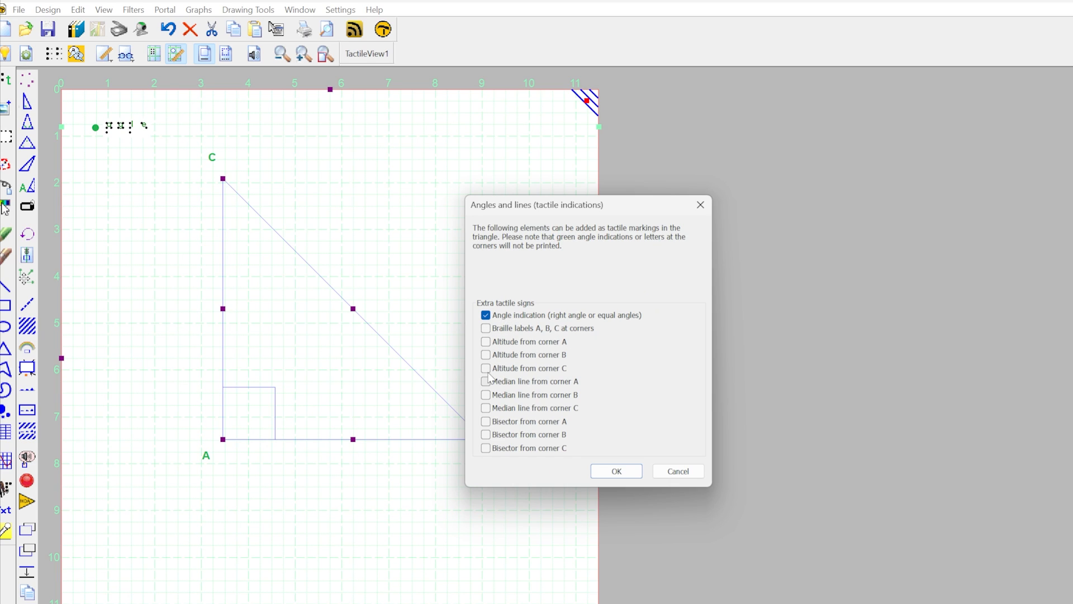
Step: Try the tactile median line and bisector from corner B of the triangle
click(492, 398)
click(486, 436)
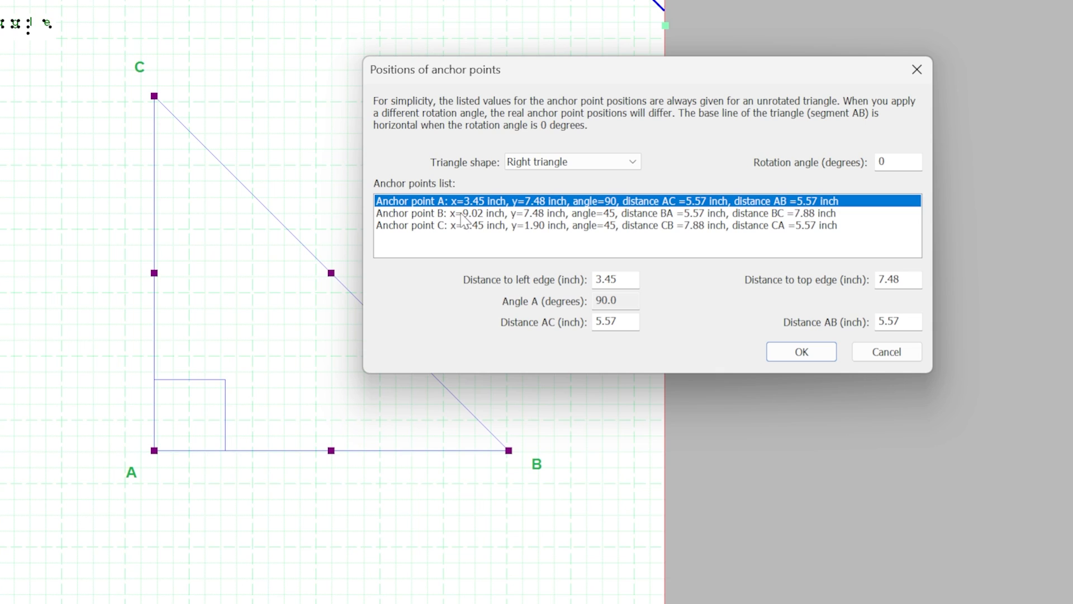
Step: Review the position, angle and side distances of the triangle's anchor points B and C
click(460, 214)
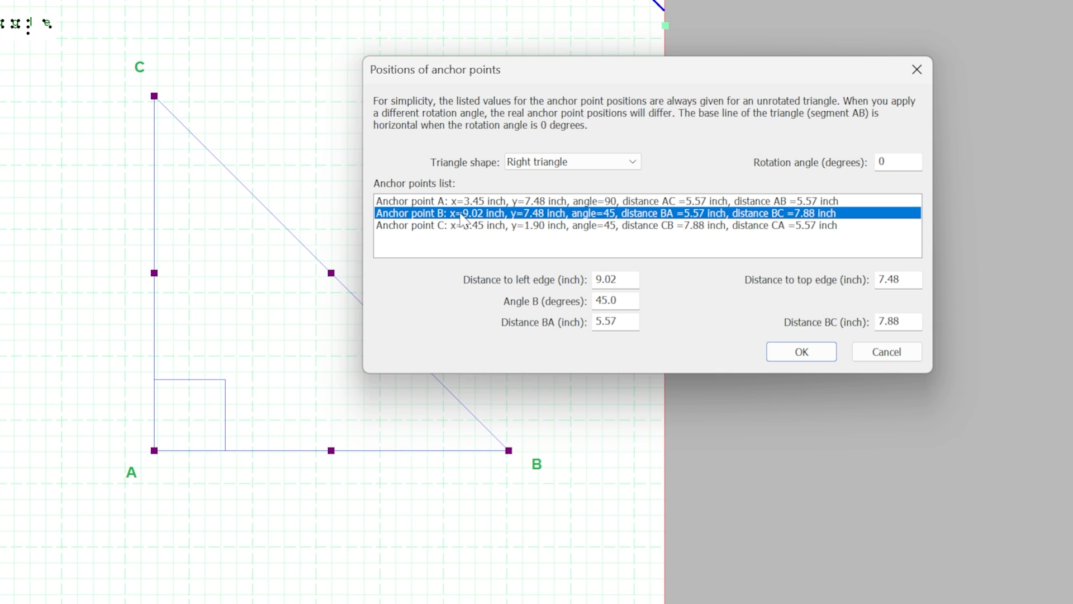
click(466, 227)
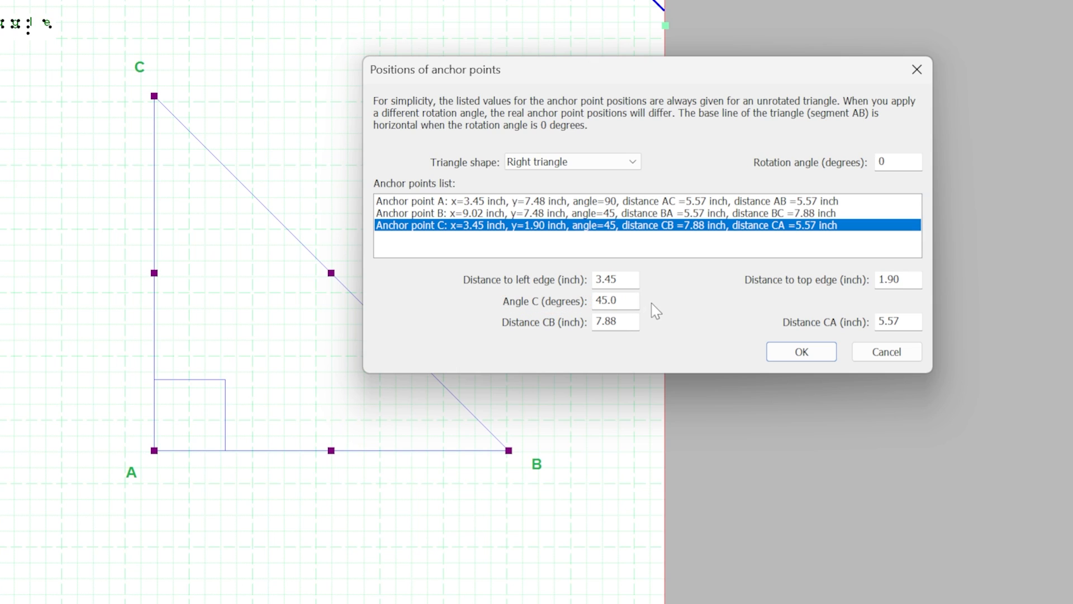
Step: Set the right triangle's angle at anchor point B to 60 degrees and apply the new shape
click(533, 215)
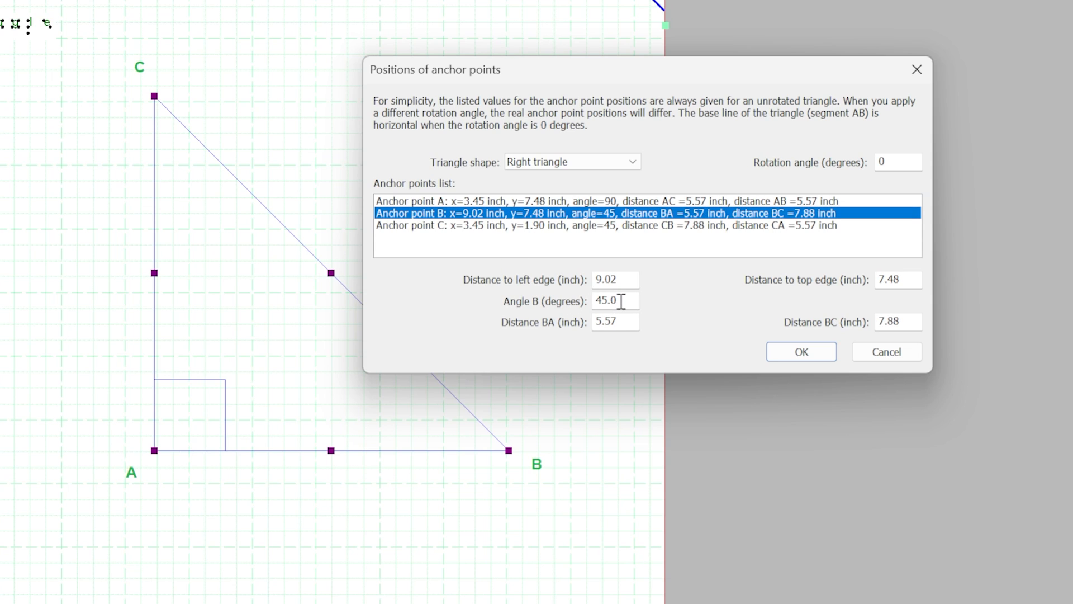
drag(620, 301, 475, 281)
text(60)
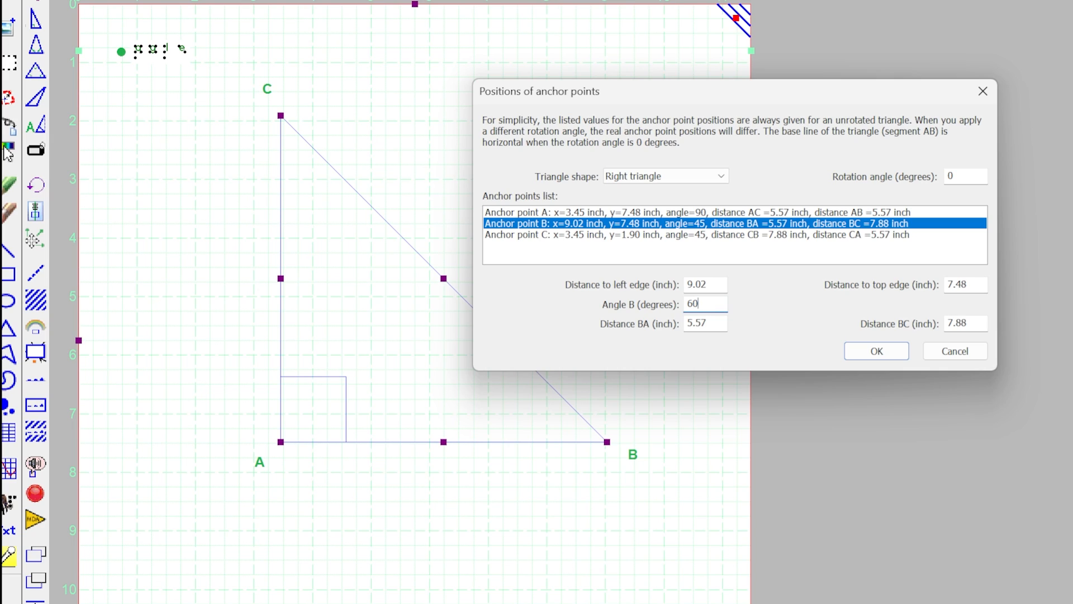
key(Tab)
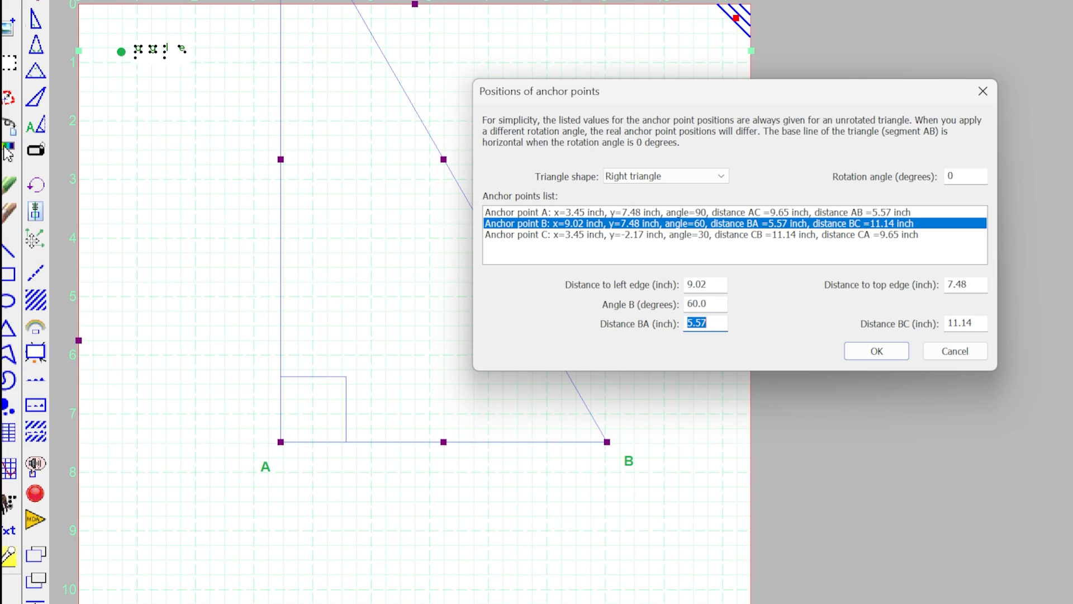
click(877, 352)
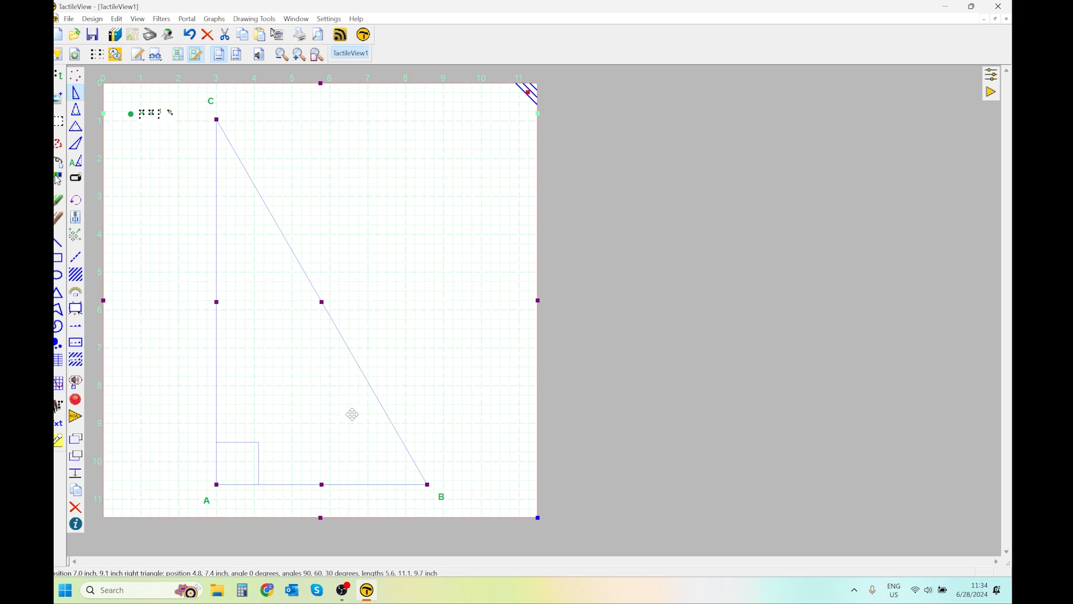
Step: Enable a texture fill for the right triangle and choose the Drops of water texture
right_click(272, 311)
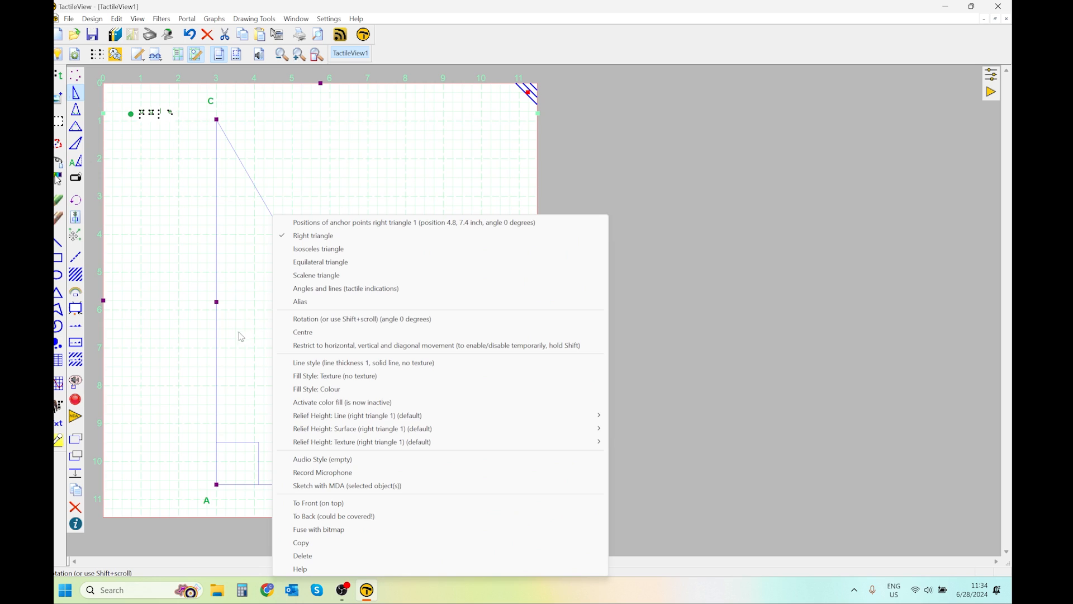
click(403, 378)
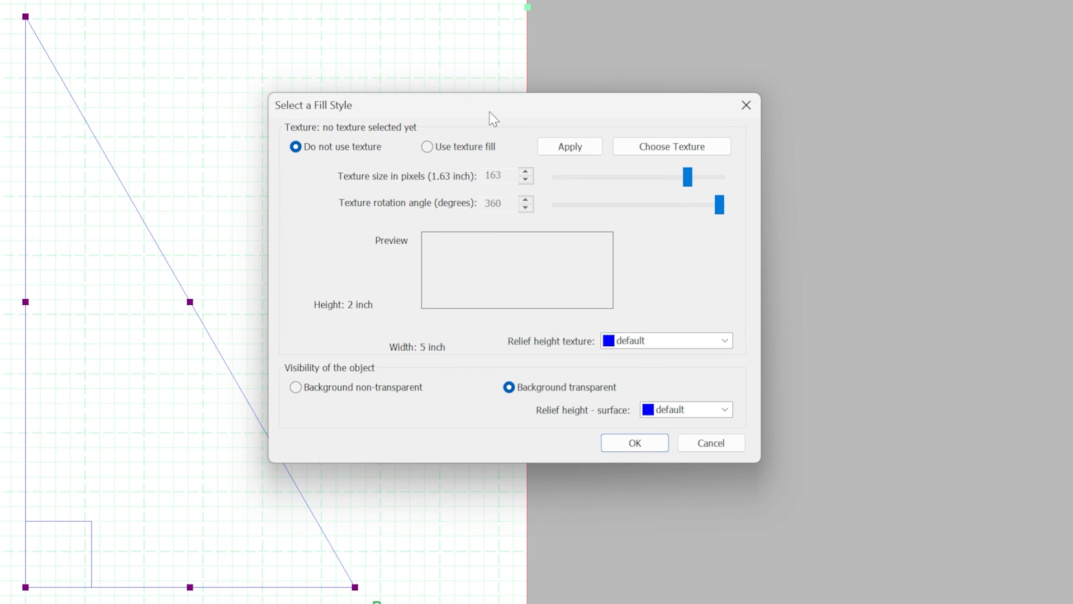
drag(490, 111, 360, 83)
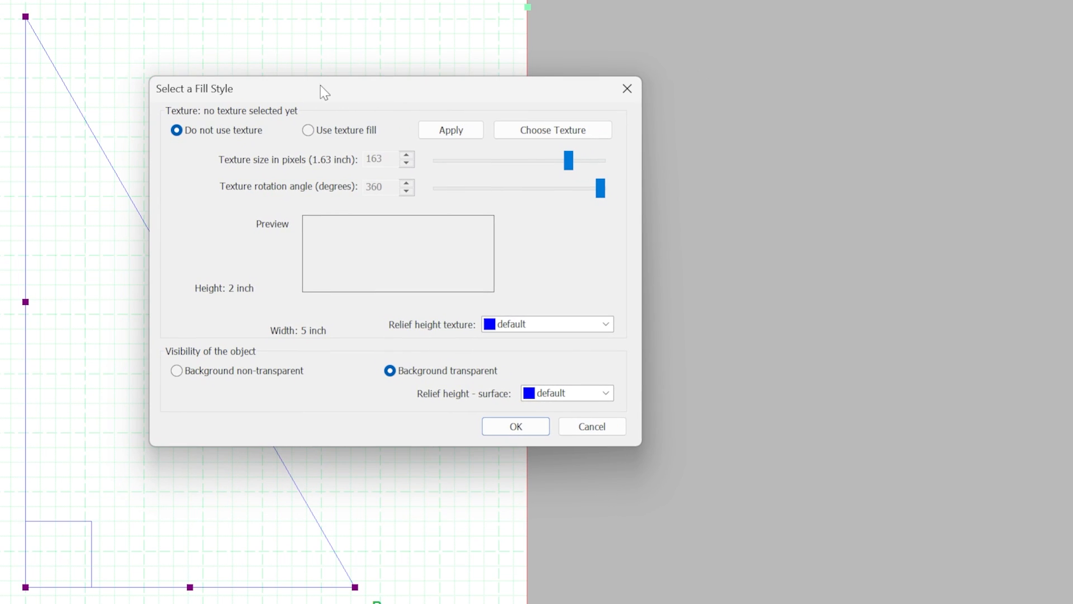
click(309, 131)
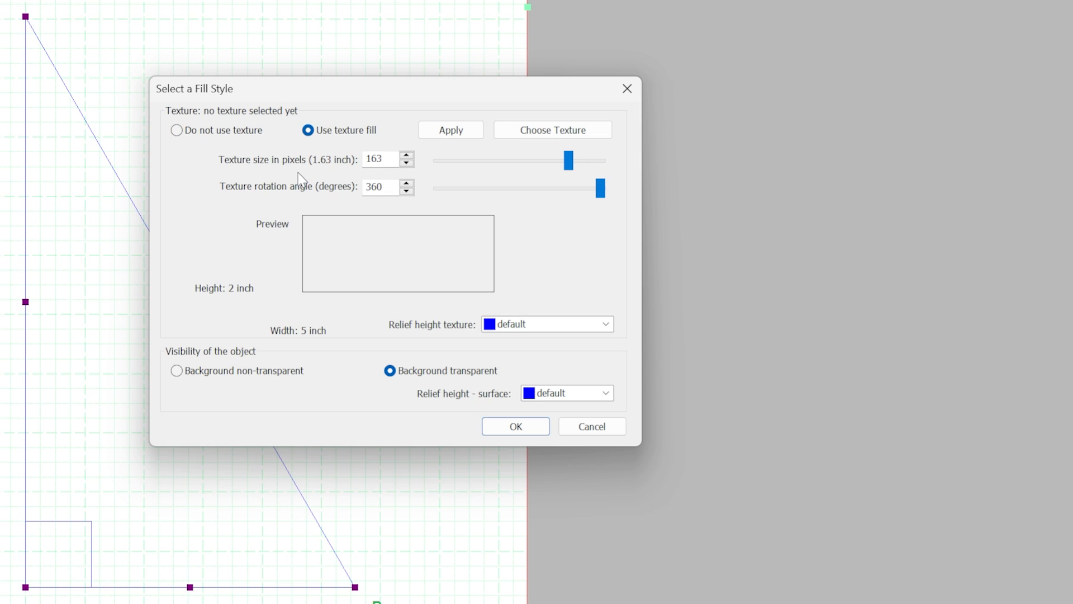
click(526, 142)
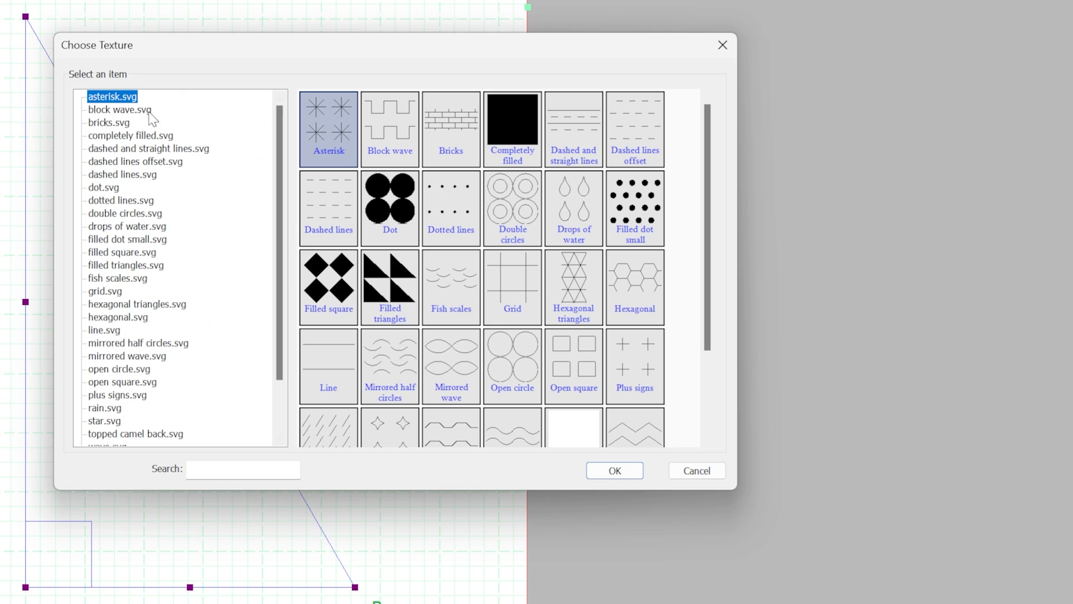
click(116, 122)
click(118, 109)
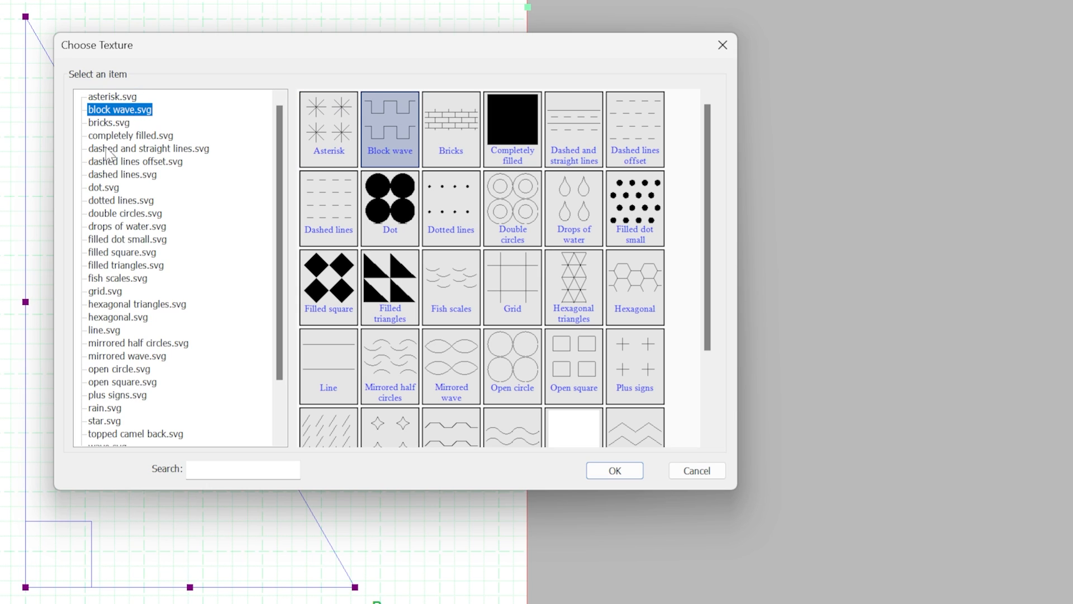
scroll(528, 266, down, 1)
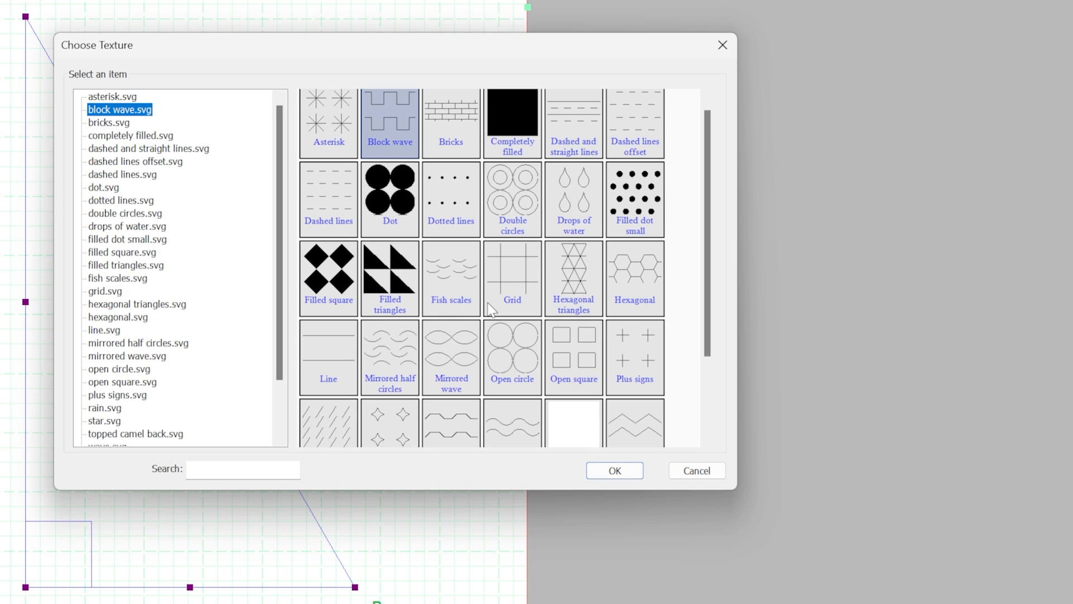
click(568, 207)
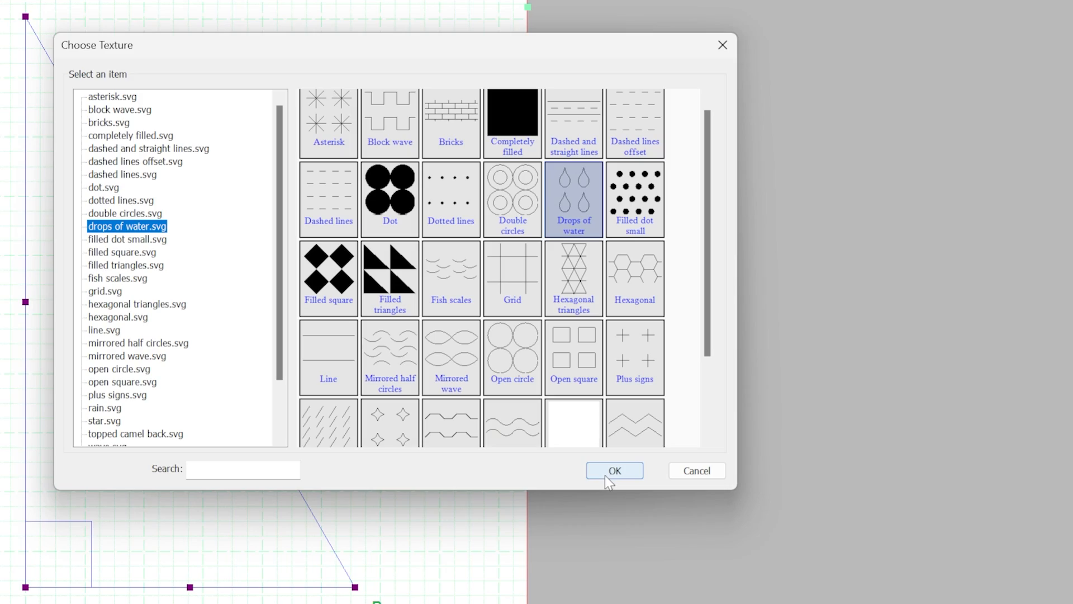
click(608, 467)
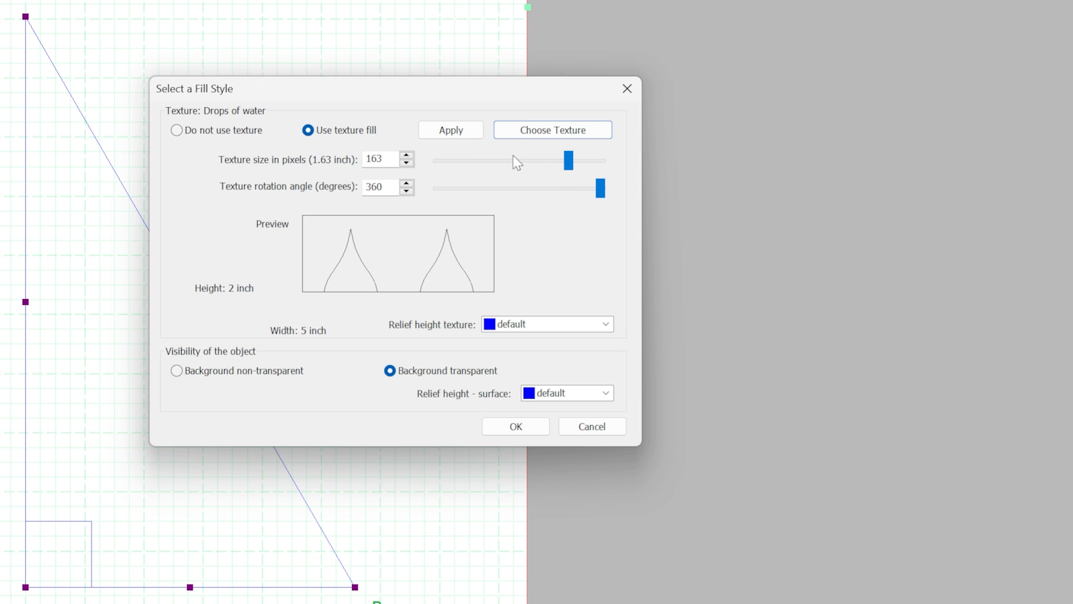
Step: Reduce the triangle's texture size to 102 pixels and update the preview
drag(568, 162, 495, 163)
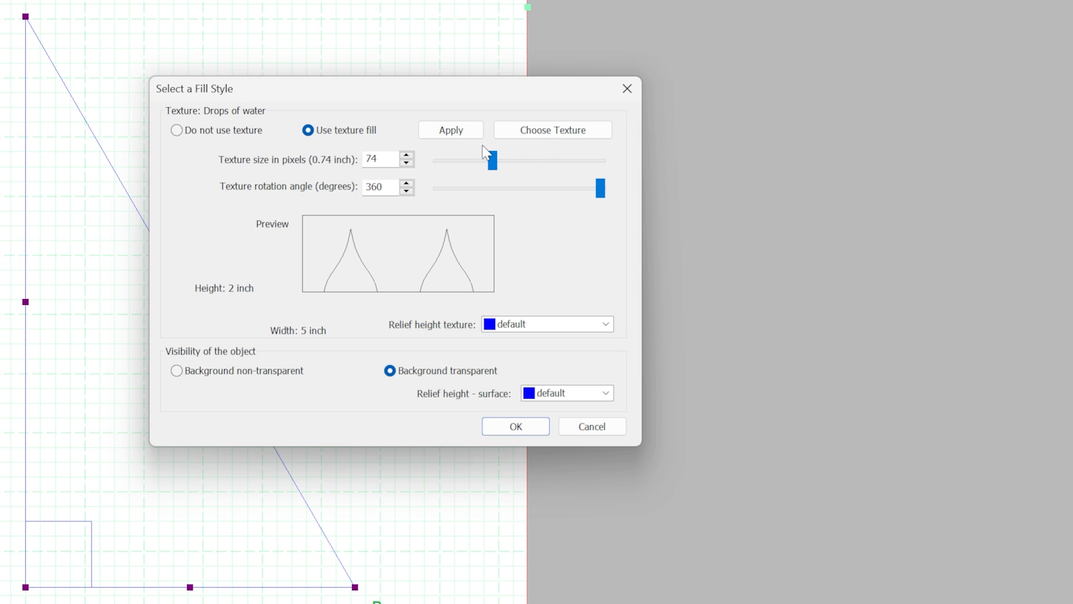
click(439, 133)
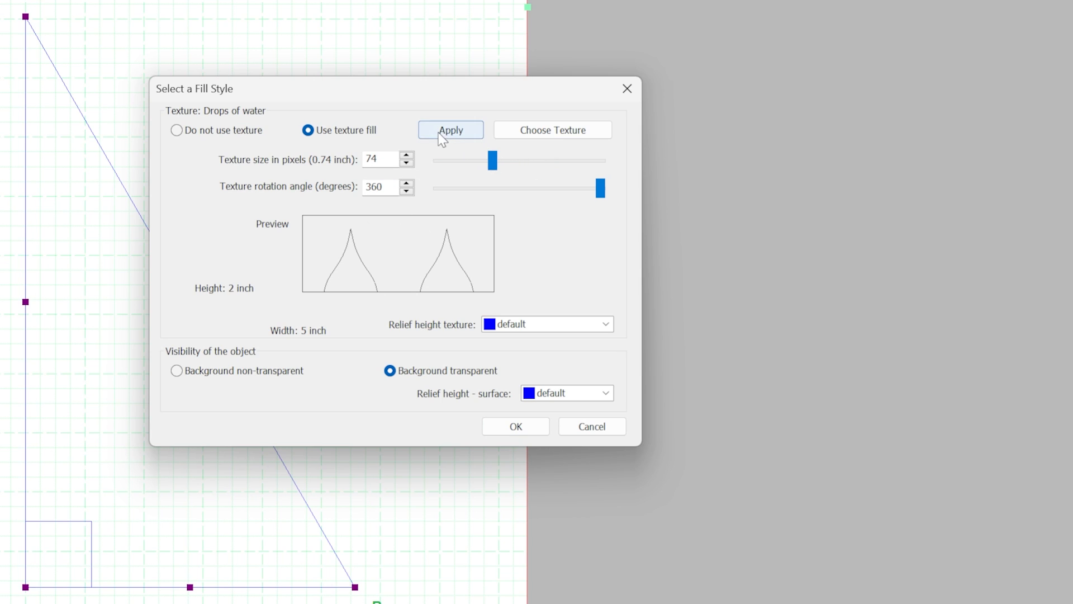
drag(489, 164, 516, 166)
click(459, 135)
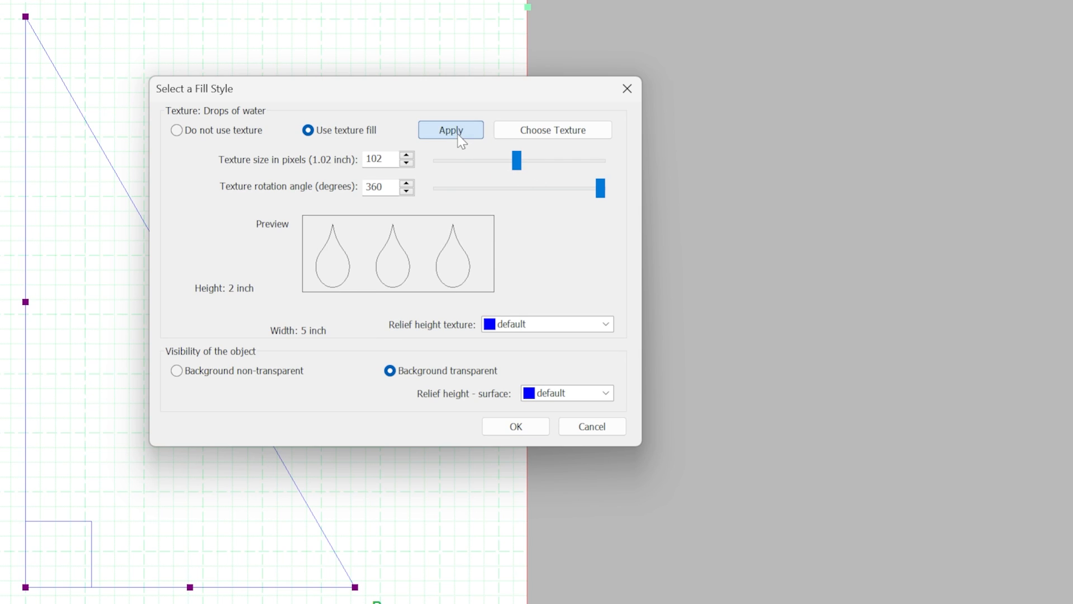
Step: Rotate the fill texture to 211 degrees, update the preview and fill the triangle with it
drag(594, 196, 602, 196)
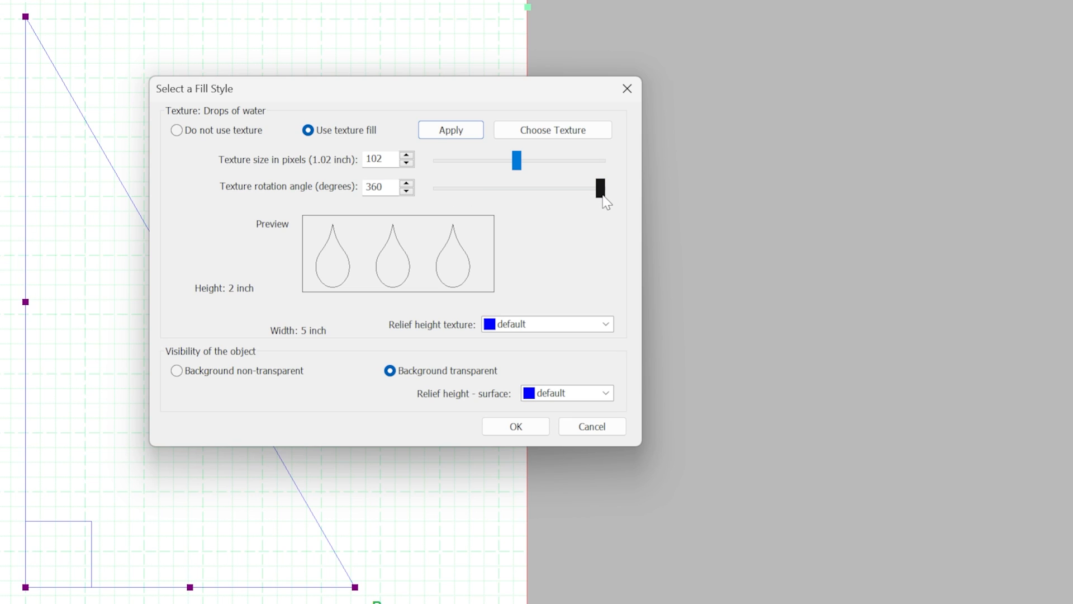
drag(602, 196, 533, 190)
click(447, 133)
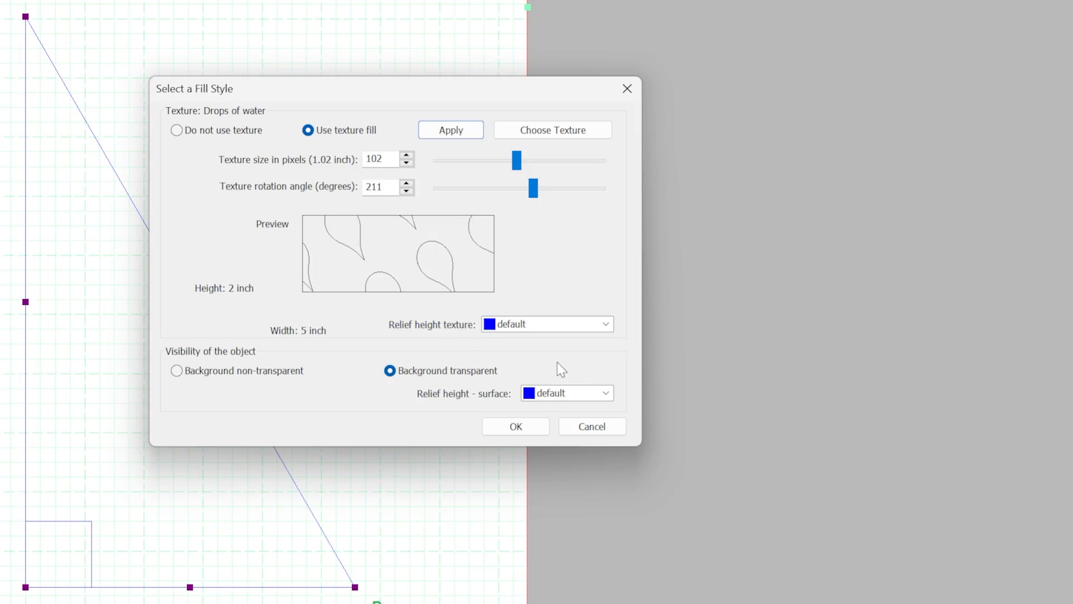
click(515, 425)
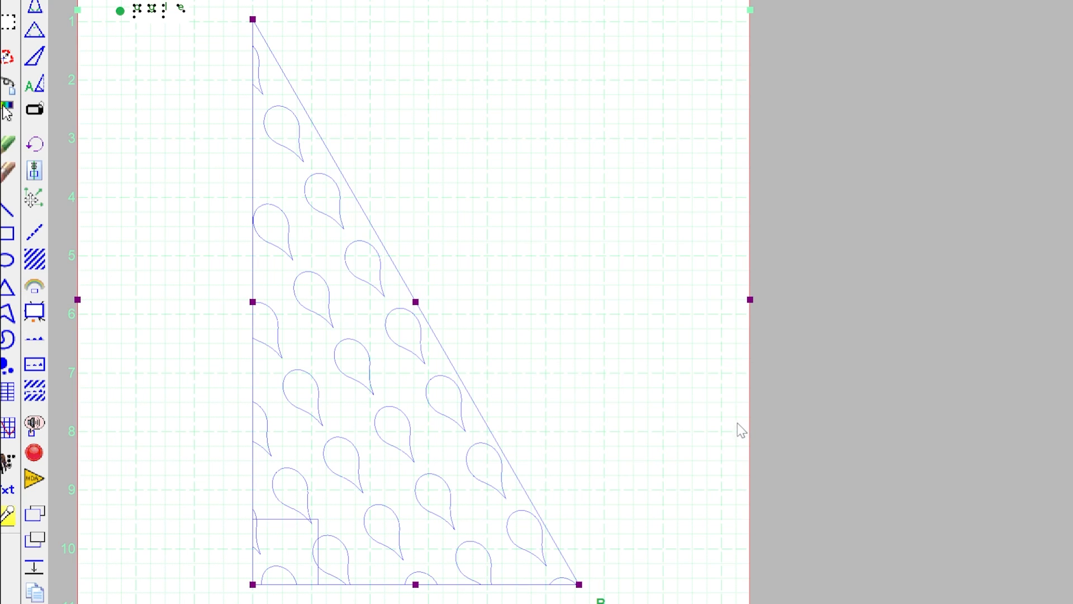
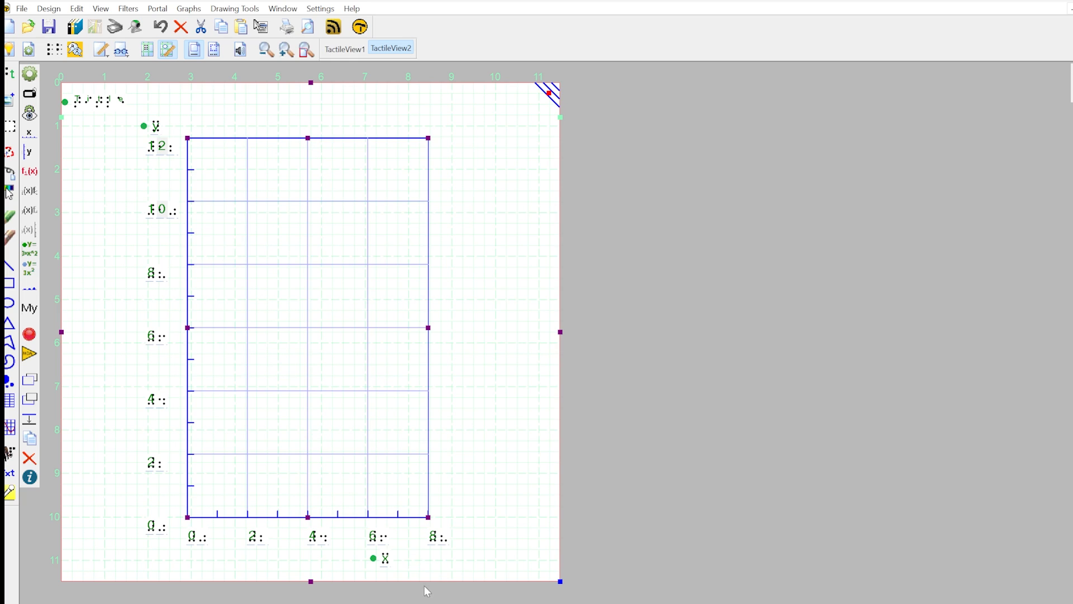
Step: Set the lowest value on the grid's horizontal X axis to -8
right_click(314, 333)
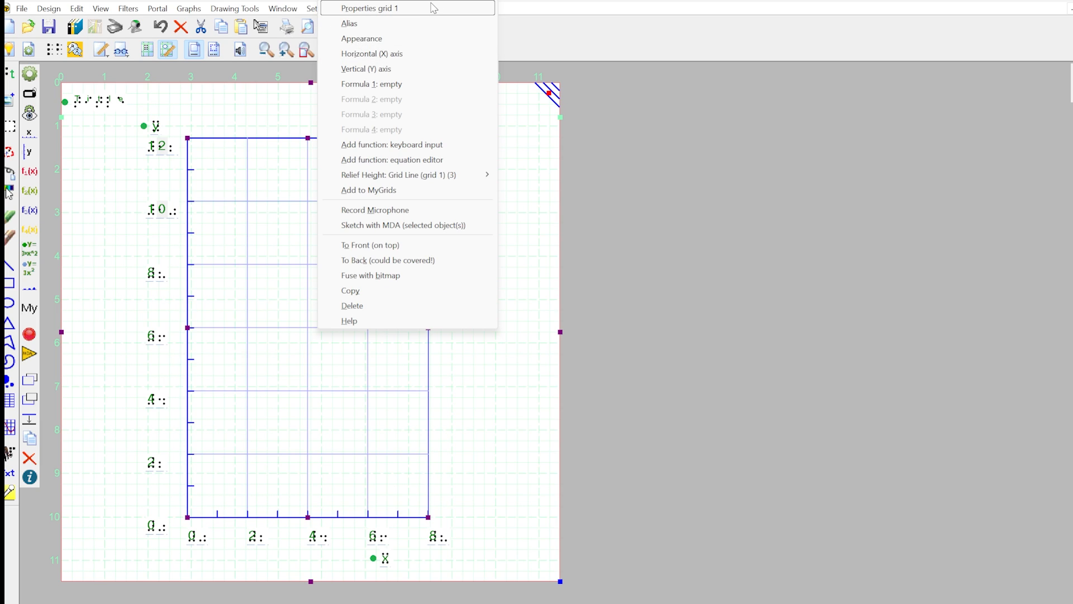
click(426, 54)
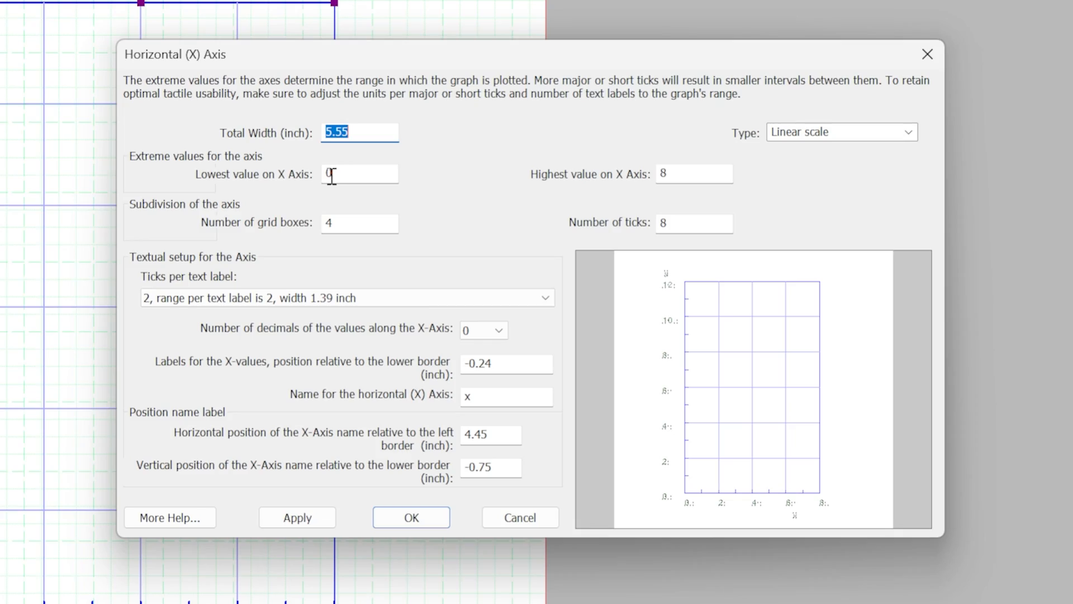
double_click(331, 175)
text(-8)
click(276, 520)
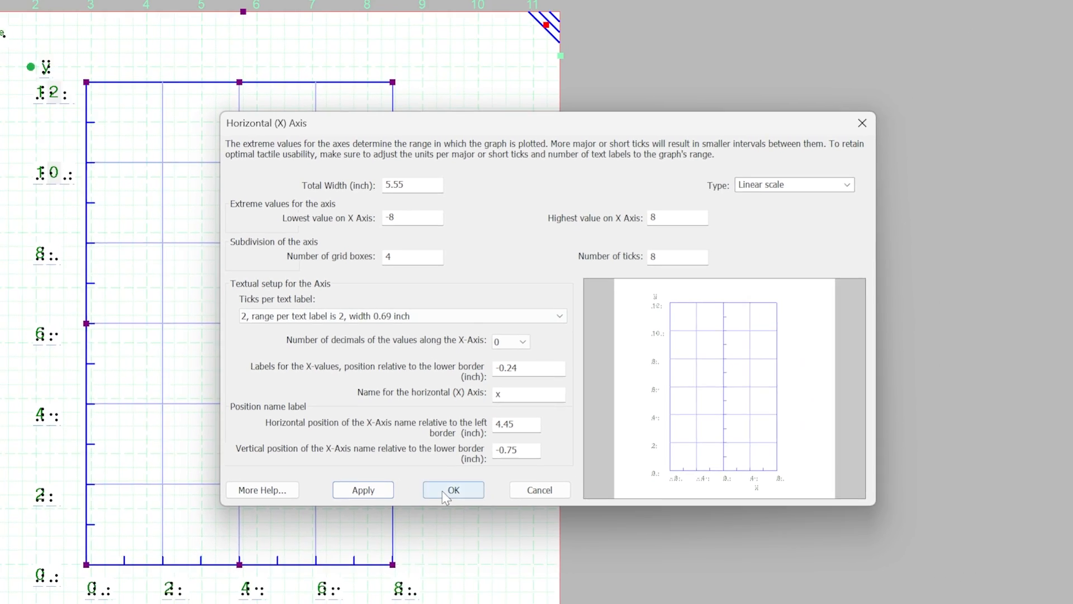
click(412, 517)
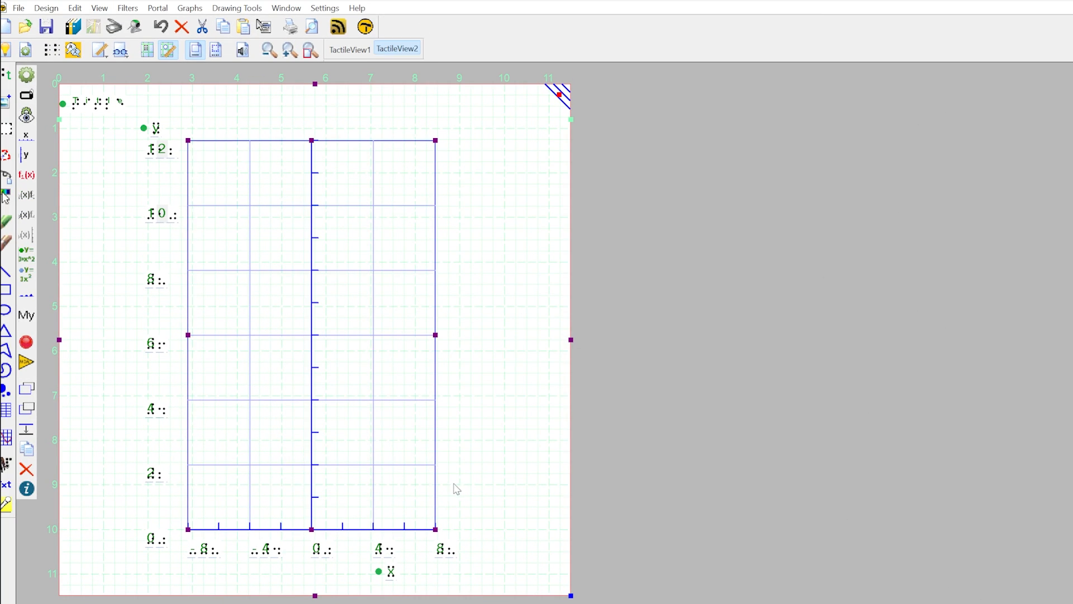
Step: Set the lowest value on the grid's vertical Y axis to -12
right_click(331, 375)
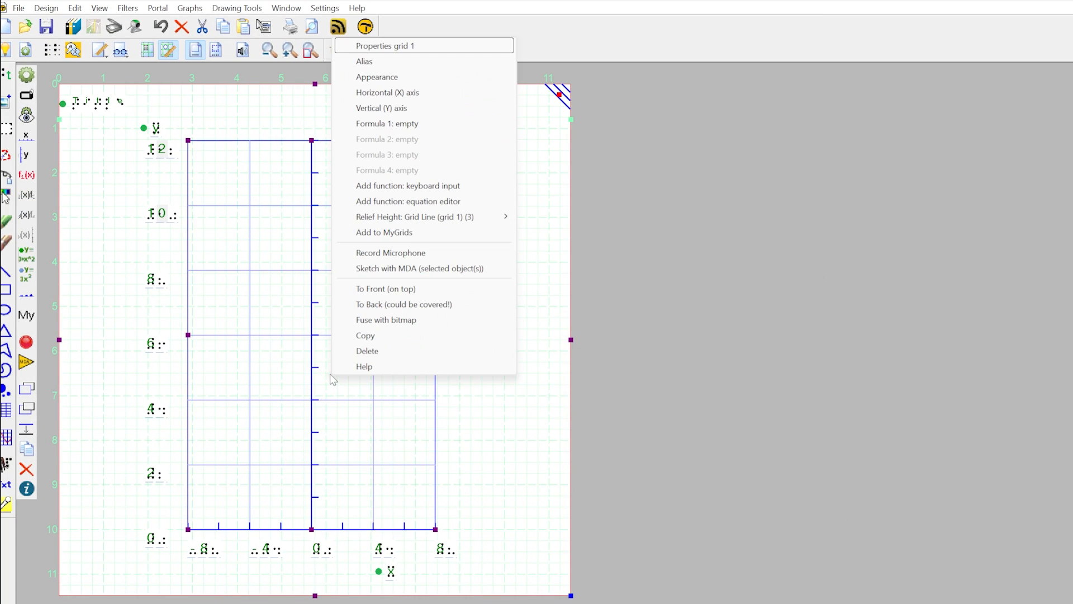
click(435, 114)
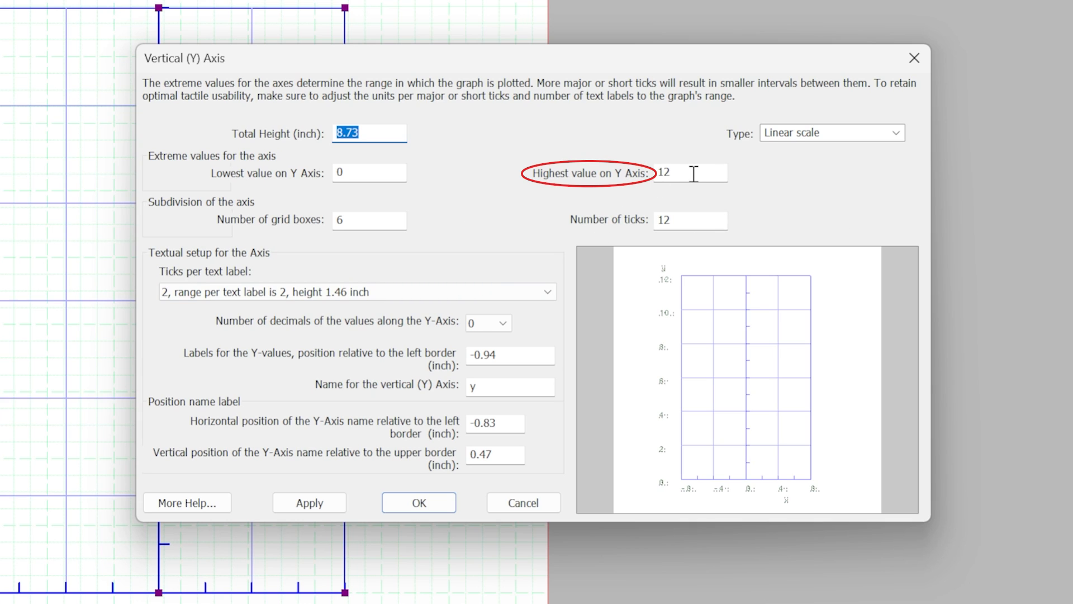
key(Tab)
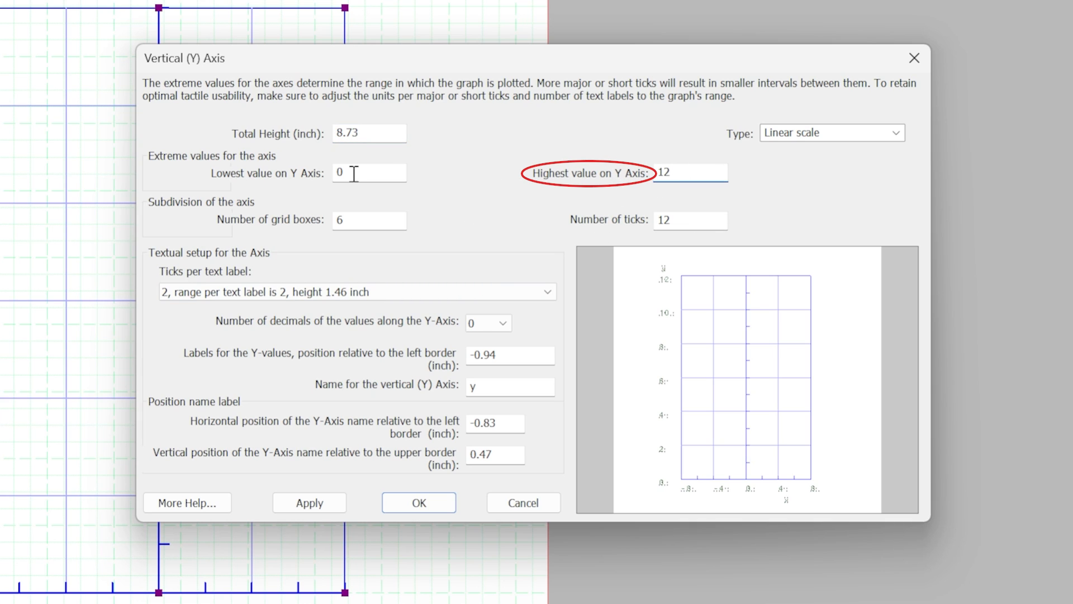
text(-12)
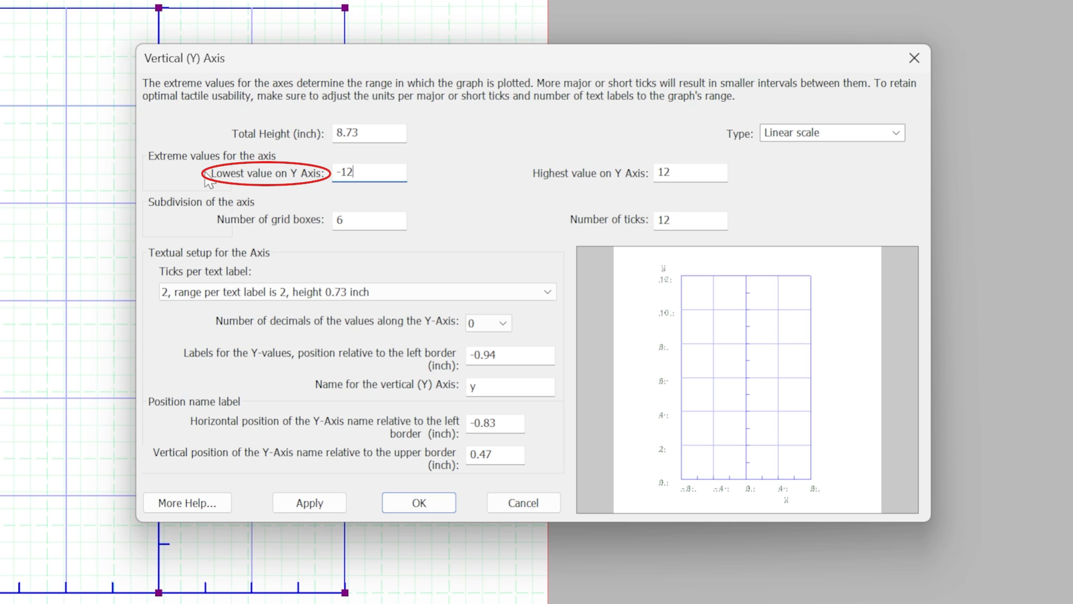
key(Tab)
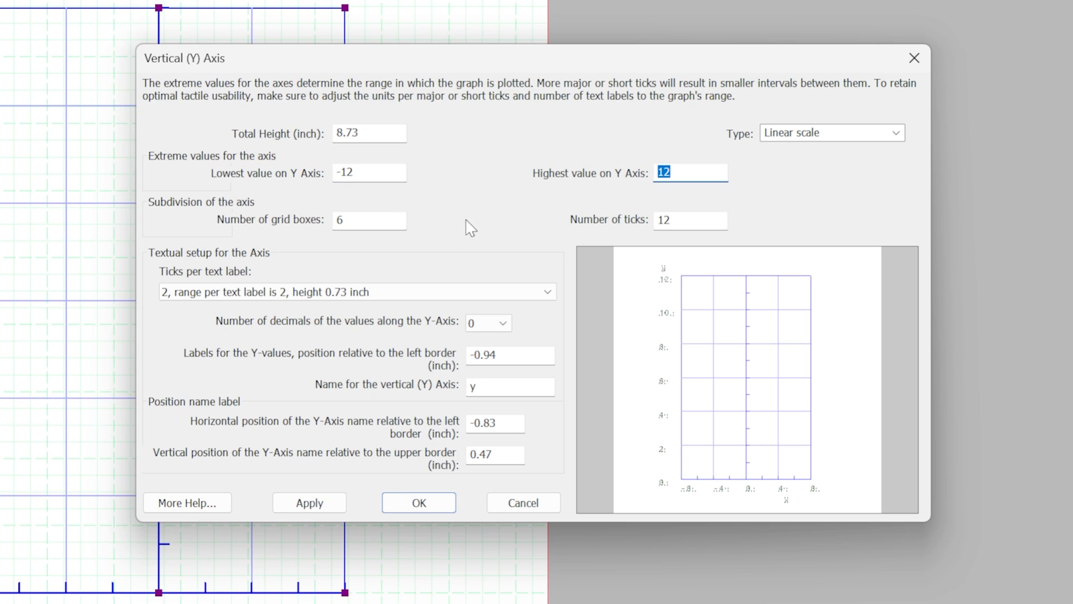
click(325, 510)
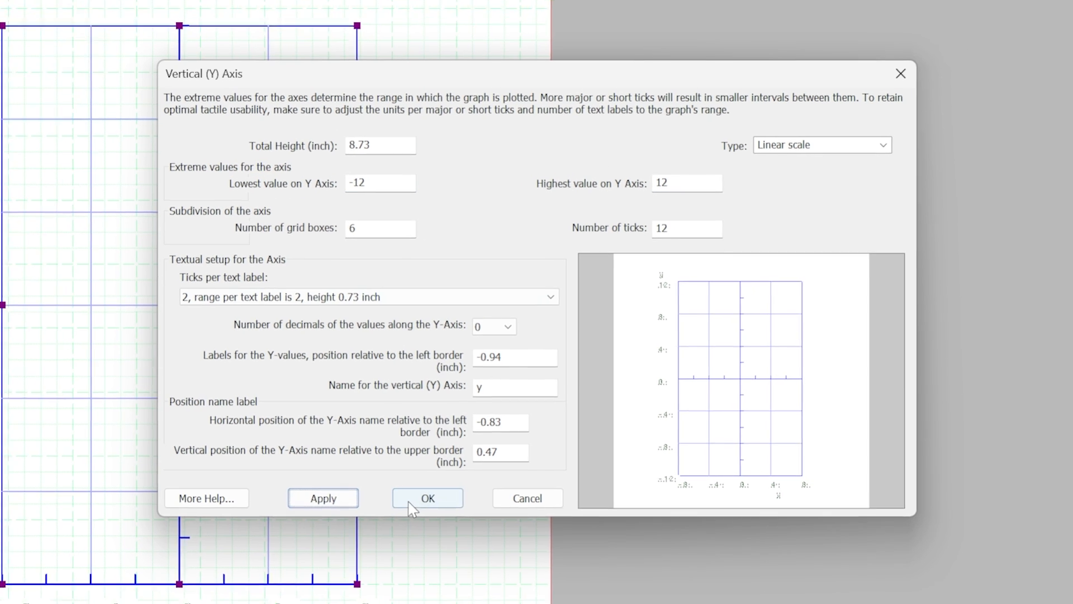
click(419, 502)
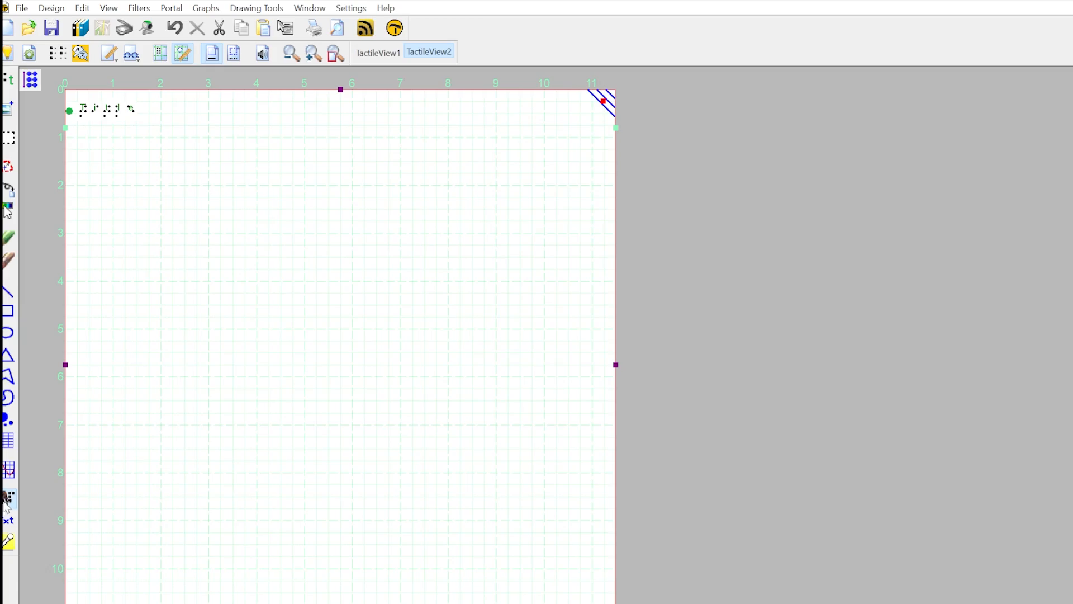
Step: Add the mammoth braille letter "t" about 3.61 inch from the page's left edge and 4.75 inch from its top edge, and enlarge it
click(8, 499)
click(240, 317)
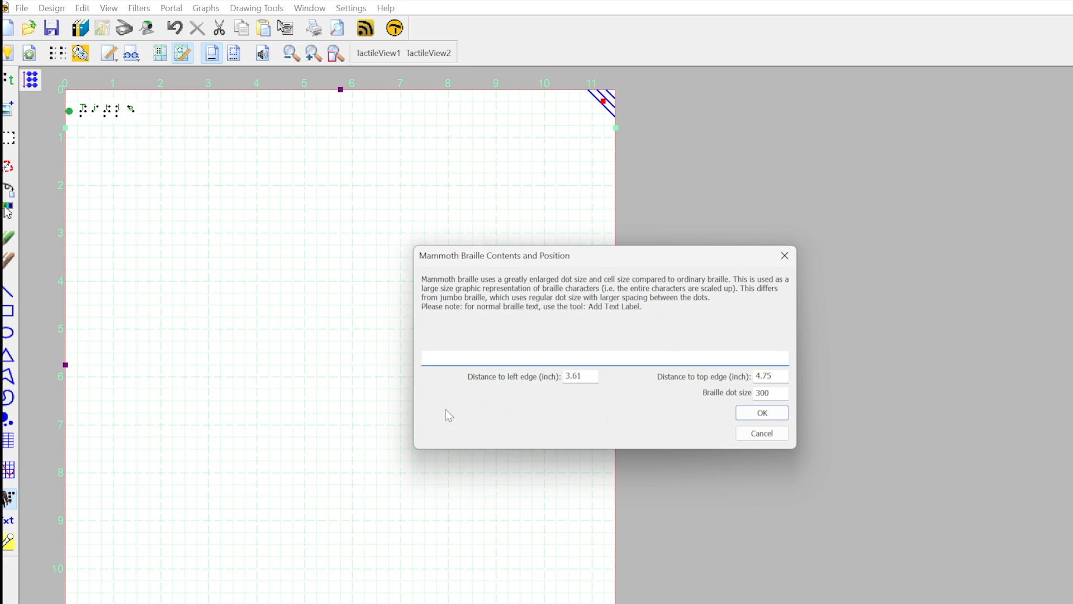
drag(592, 254, 406, 239)
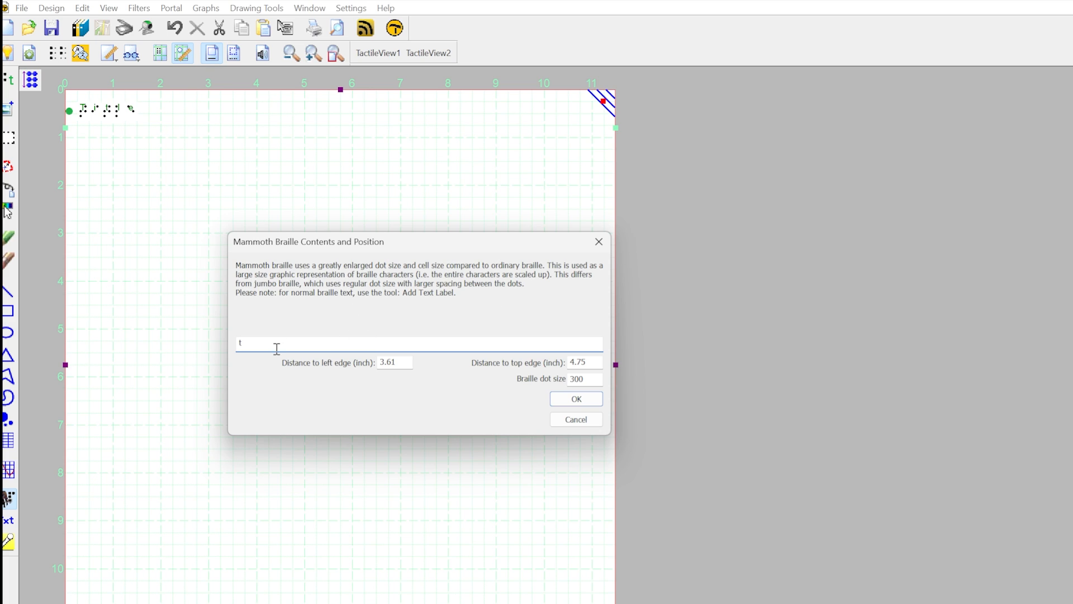
click(577, 399)
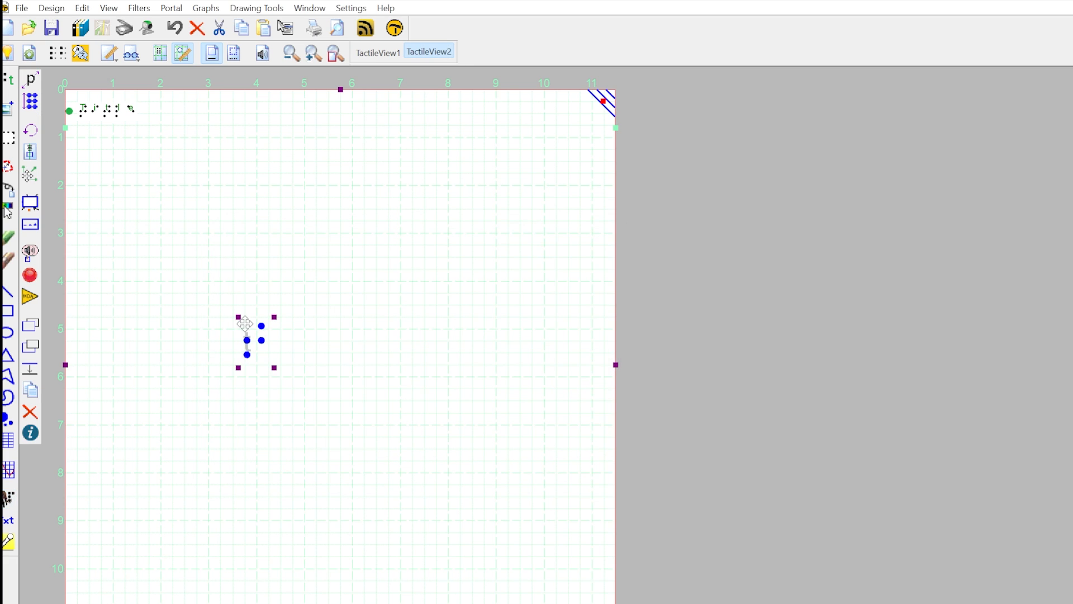
drag(274, 318, 395, 223)
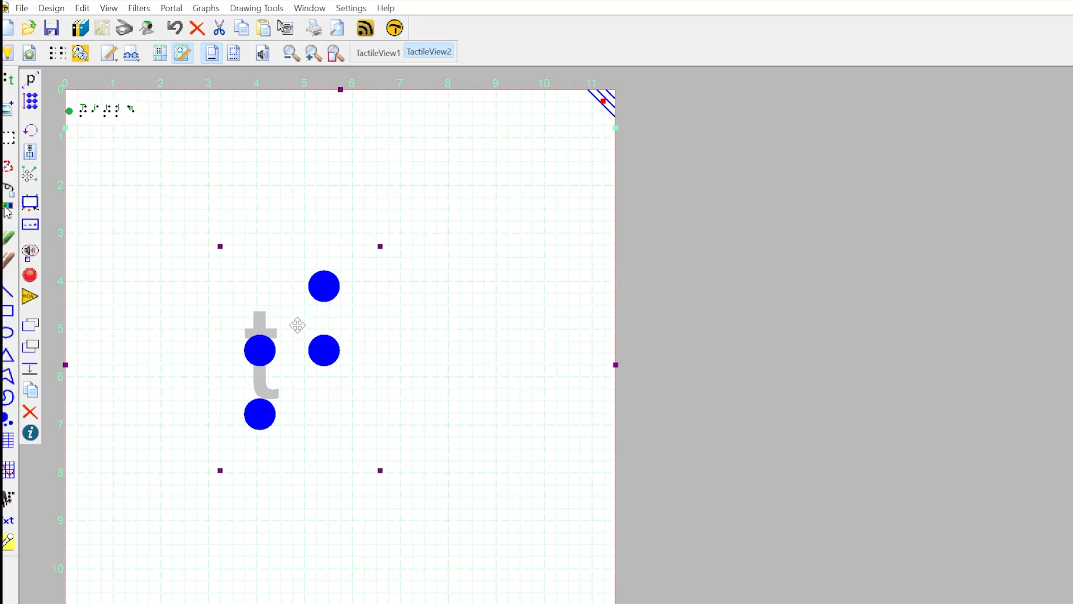
Step: Move the mammoth braille letter up the page and add an enlarged Arial letter "t" below it, inserted 4.24 inch from the left and 7.05 inch from the top
drag(297, 324, 284, 229)
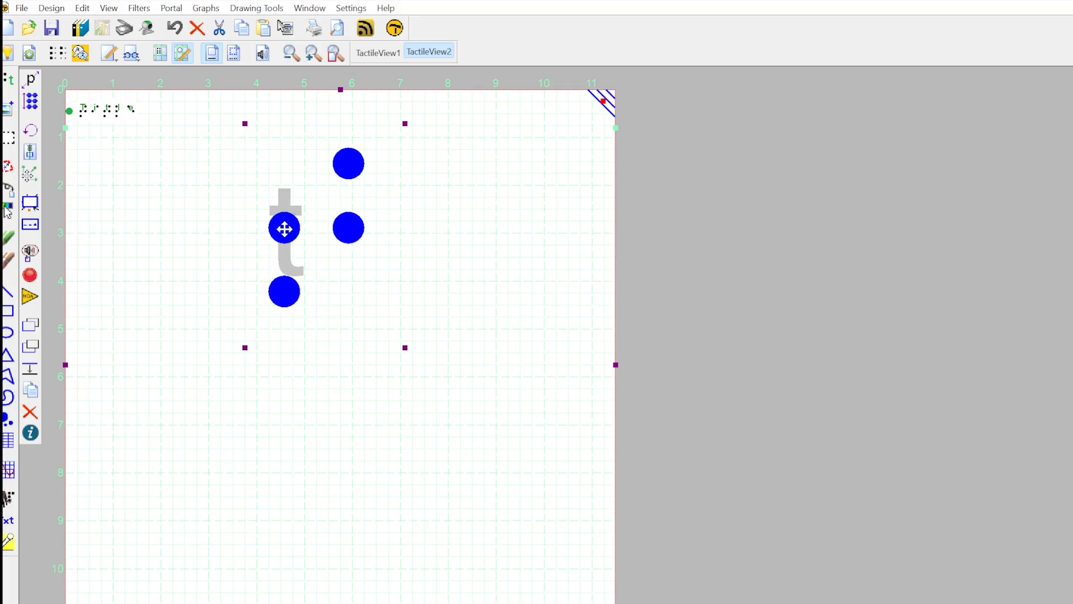
click(8, 523)
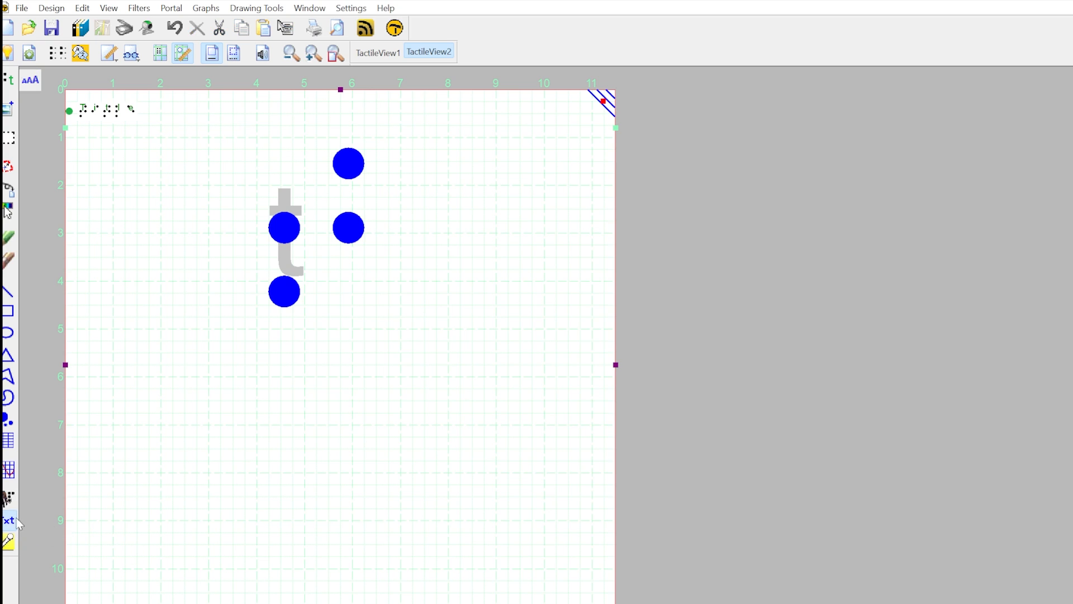
click(268, 427)
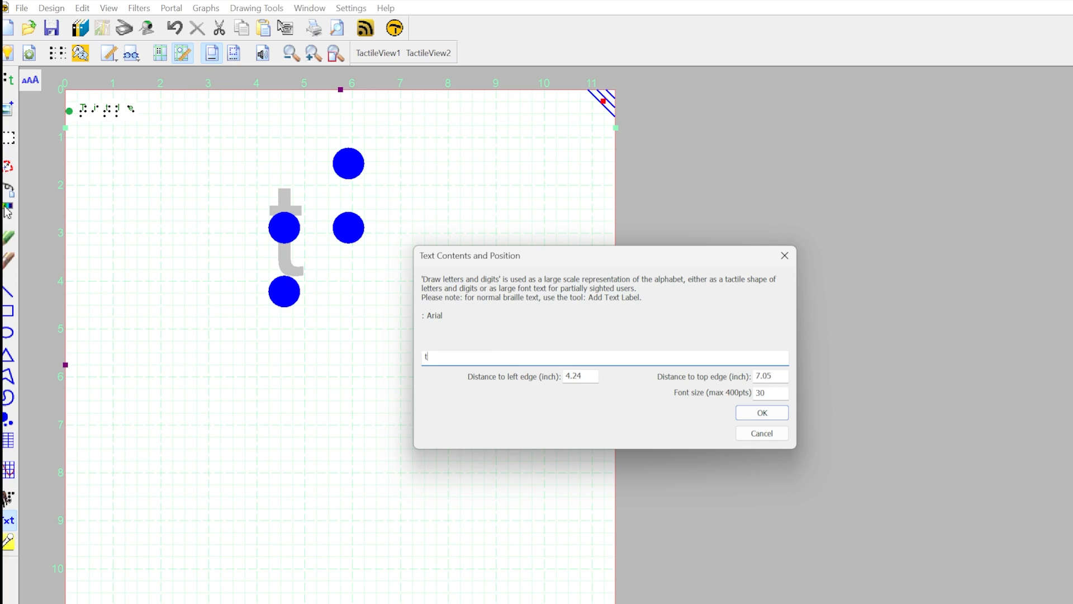
click(754, 418)
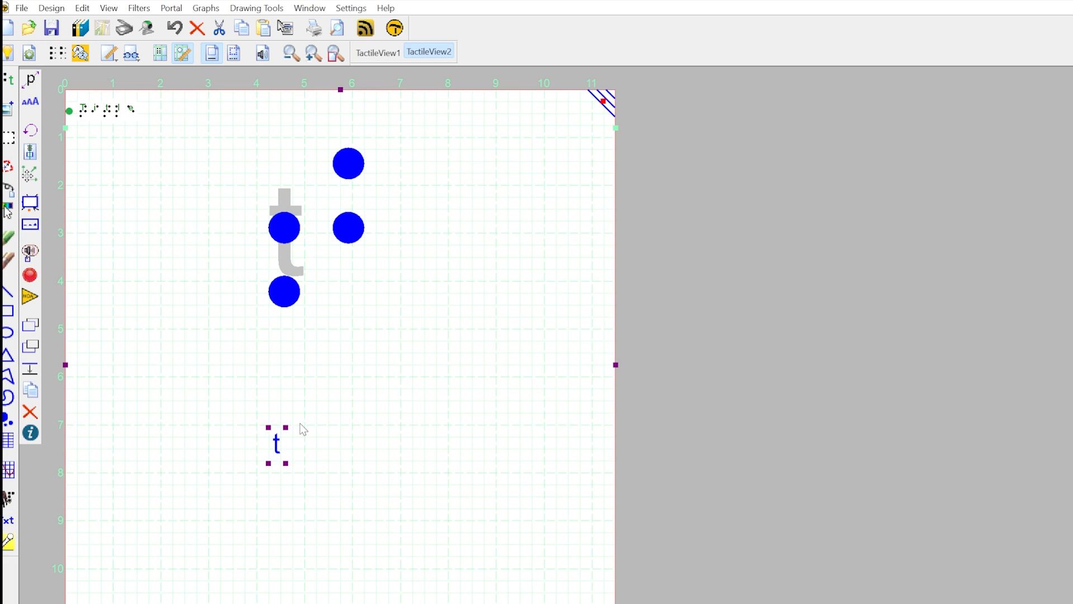
drag(285, 426, 381, 335)
drag(327, 312, 314, 435)
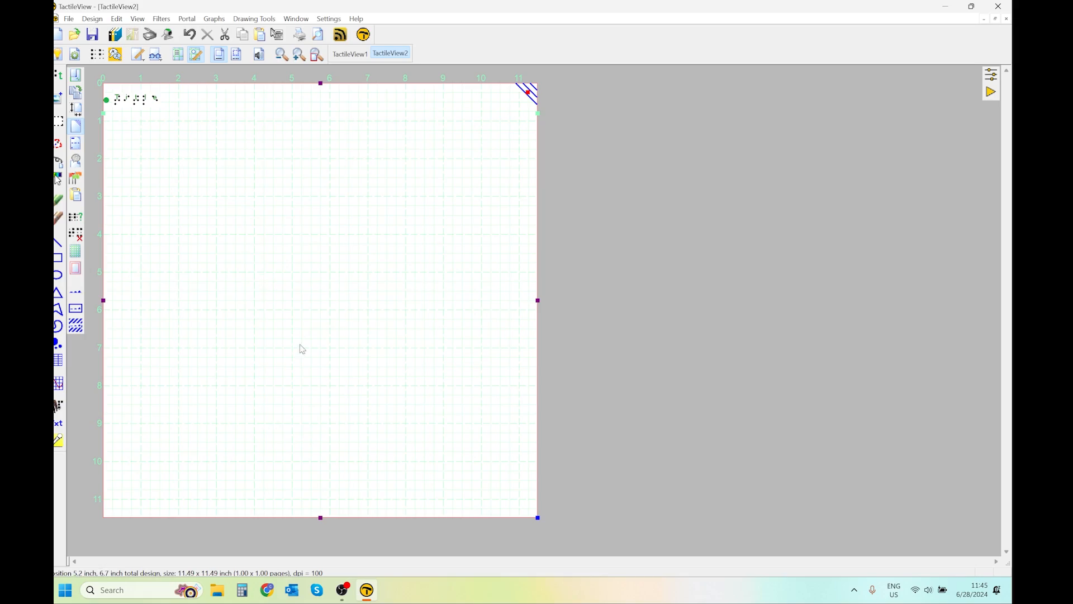
Step: Switch to Chrome and search Google for "us map"
click(267, 594)
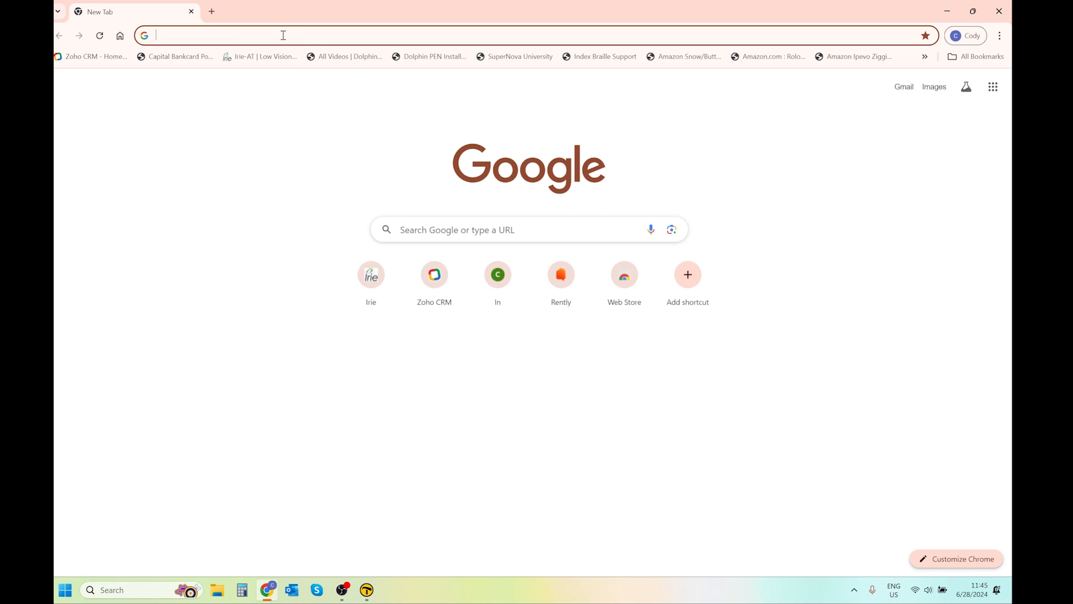
text(us)
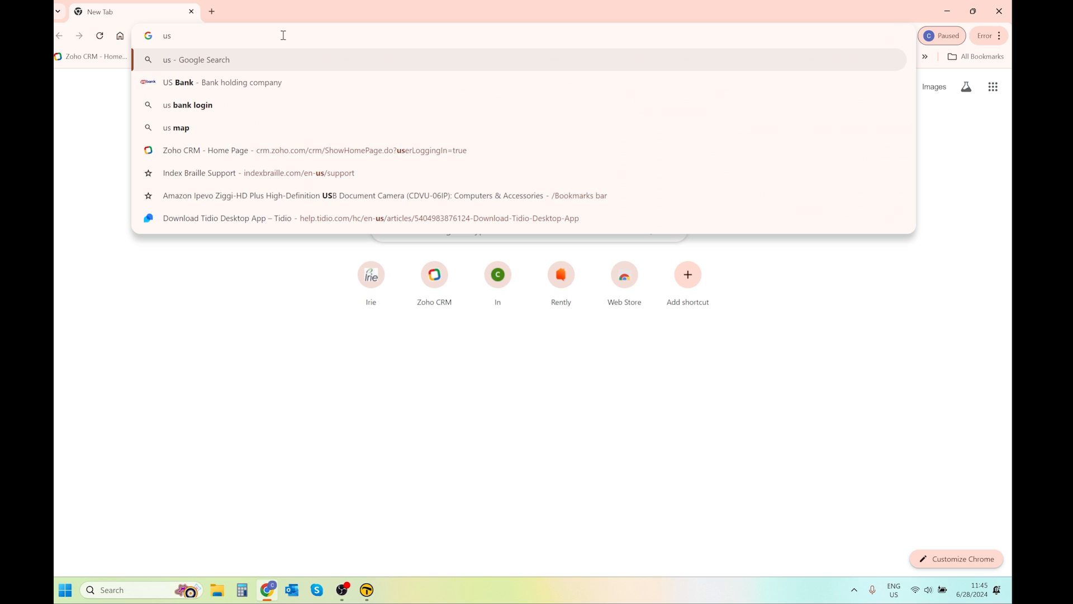
text( map)
key(Return)
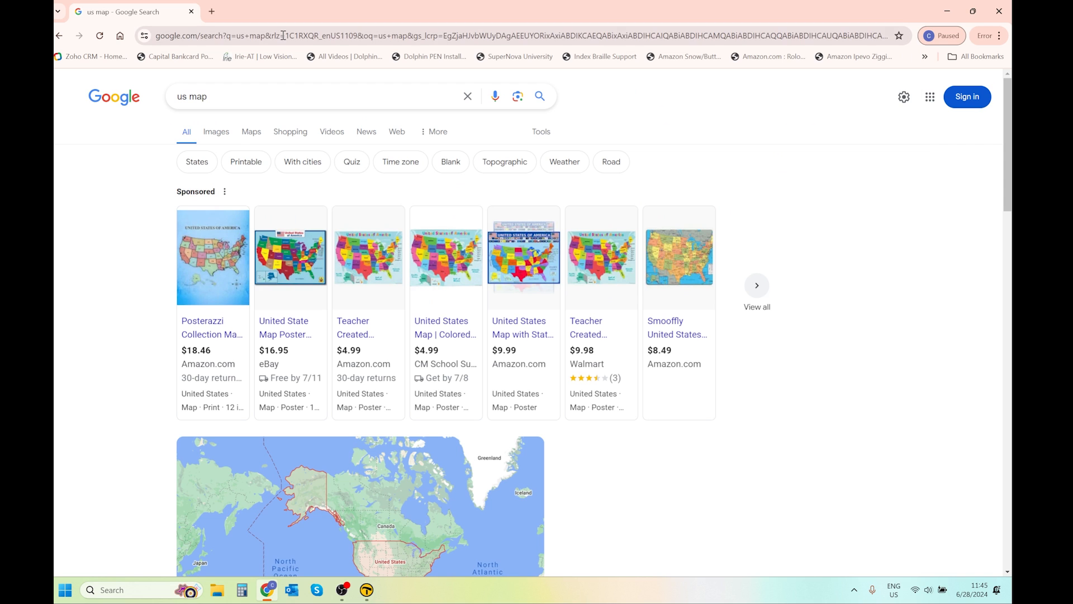